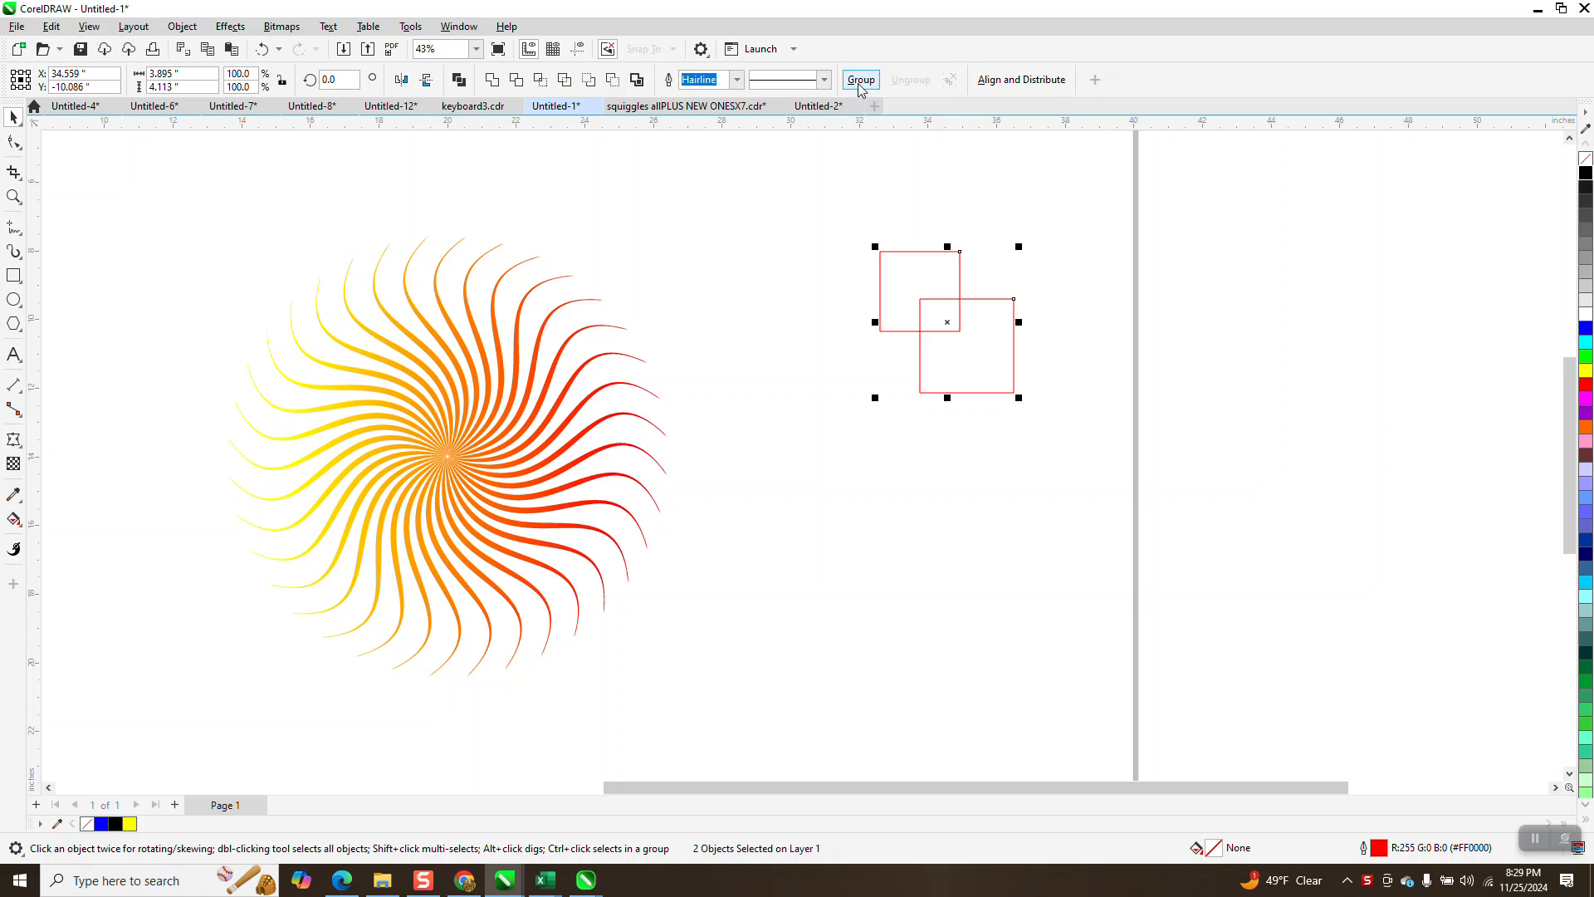
- Ungroup the two overlapping red squares and delete both of them
drag(947, 330, 982, 415)
drag(880, 282, 1096, 479)
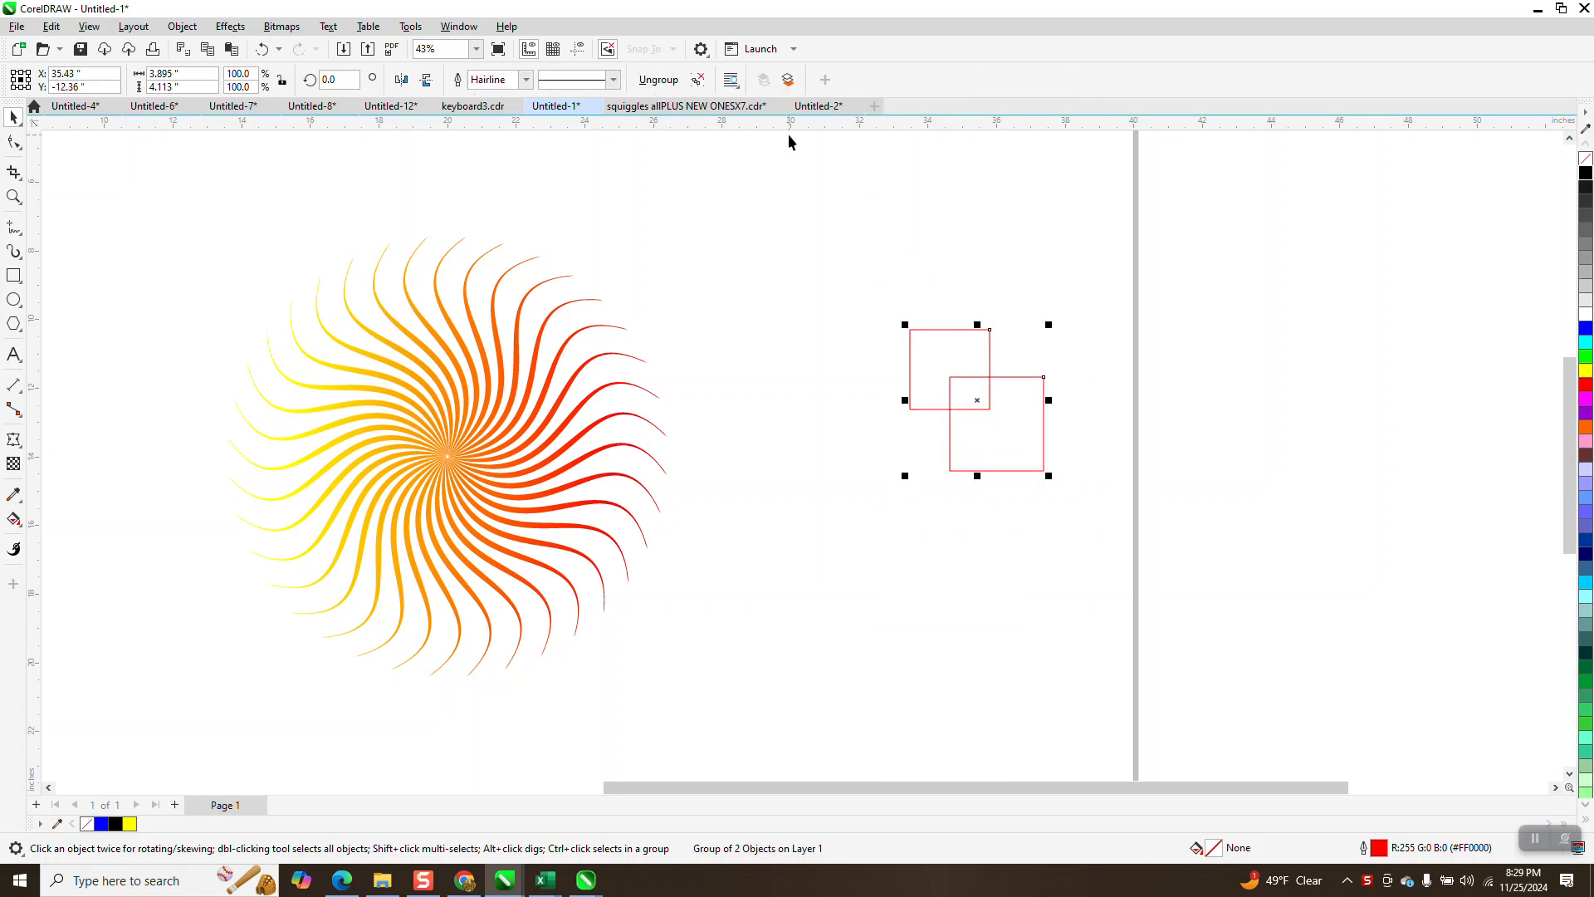
click(668, 83)
drag(865, 299, 921, 369)
drag(1133, 516, 1131, 516)
key(Delete)
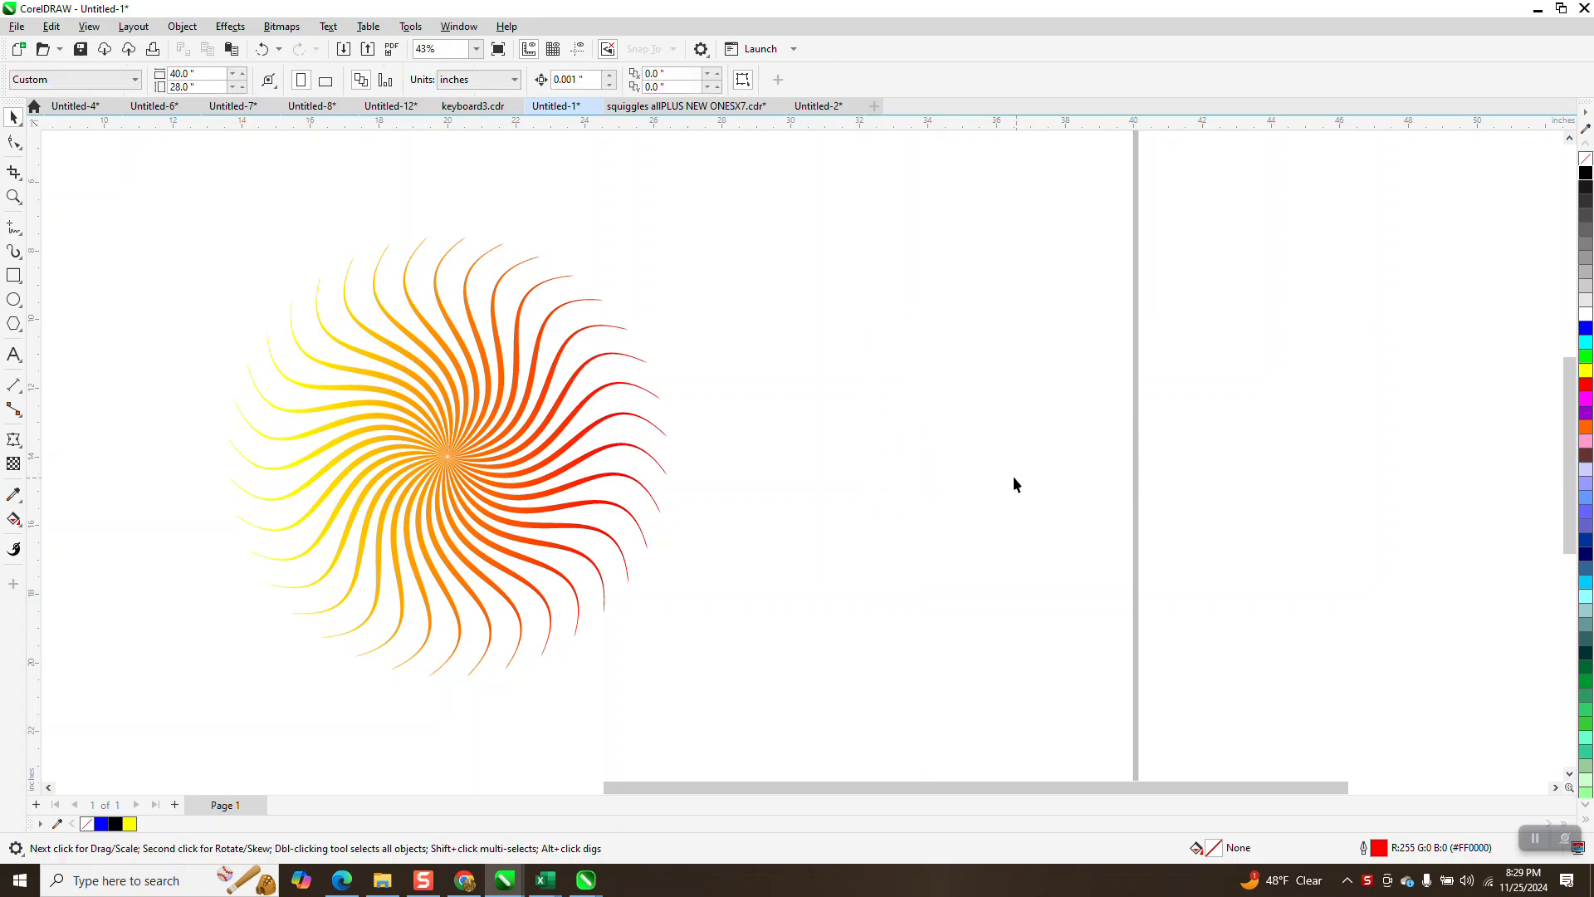
- Draw a rectangle about 16.6 by 14.4 inches around the swirl and fill it with black
scroll(782, 422, down, 1)
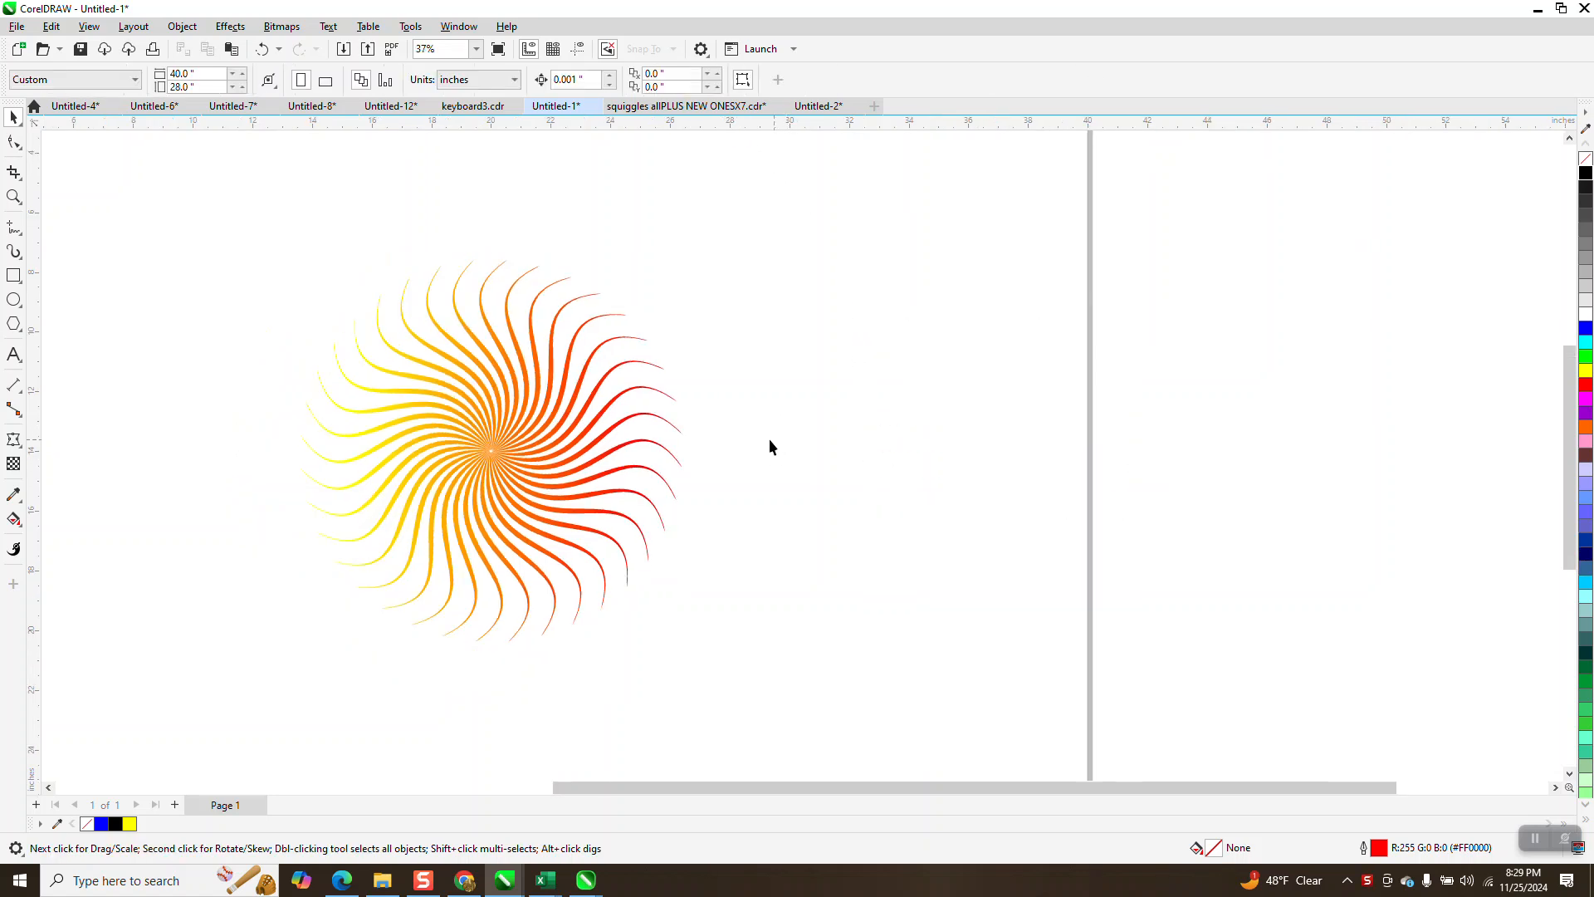
click(13, 275)
drag(249, 232, 745, 663)
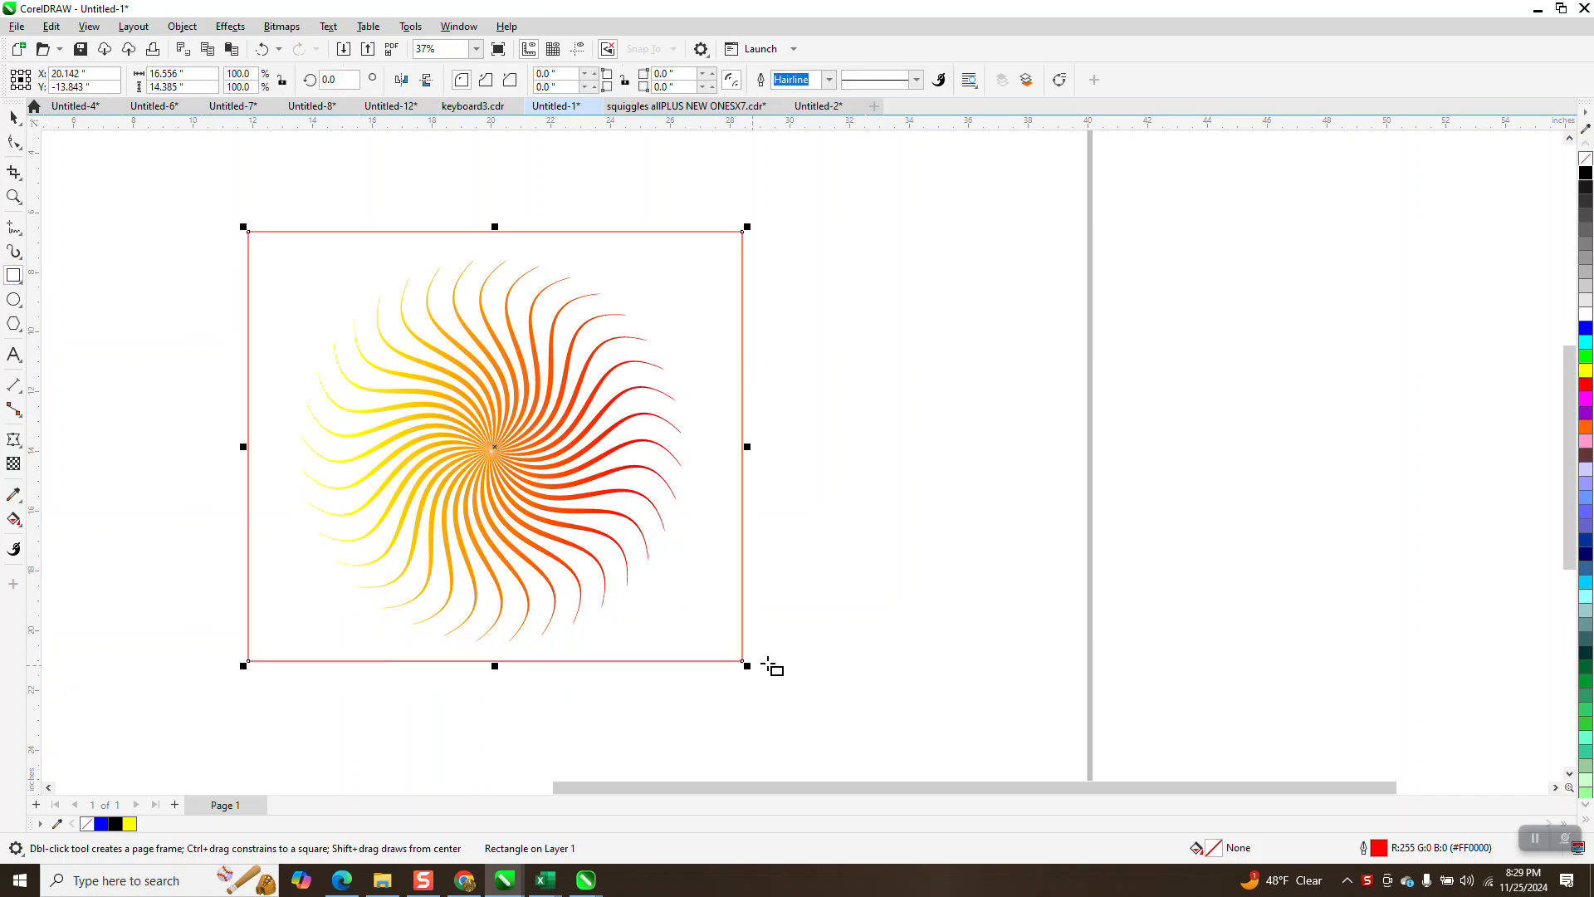
click(1586, 174)
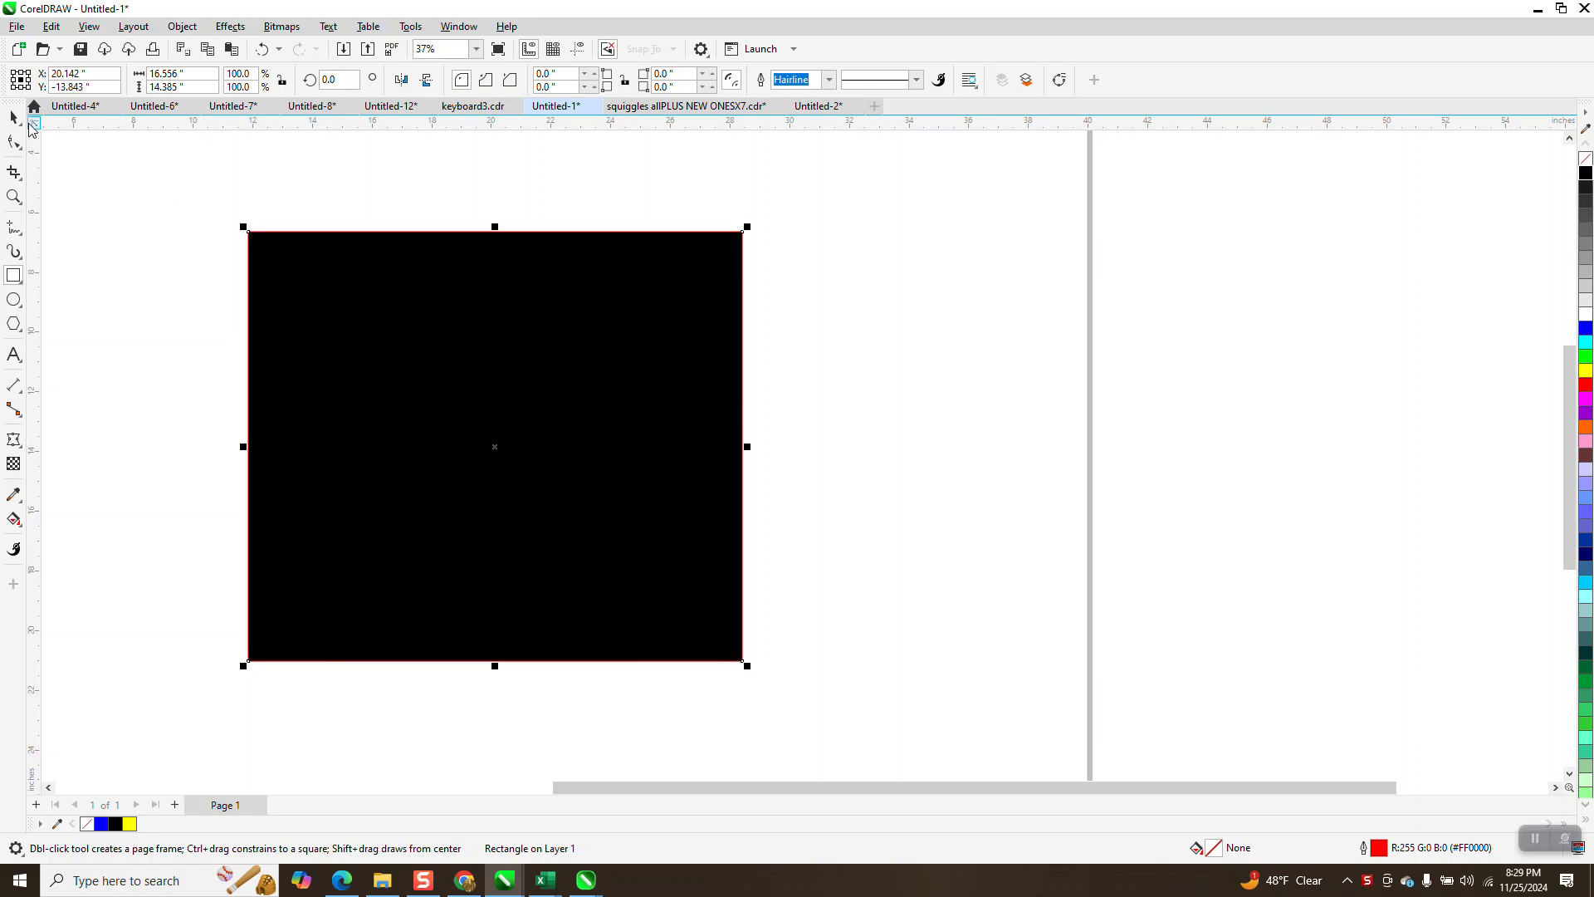
key(space)
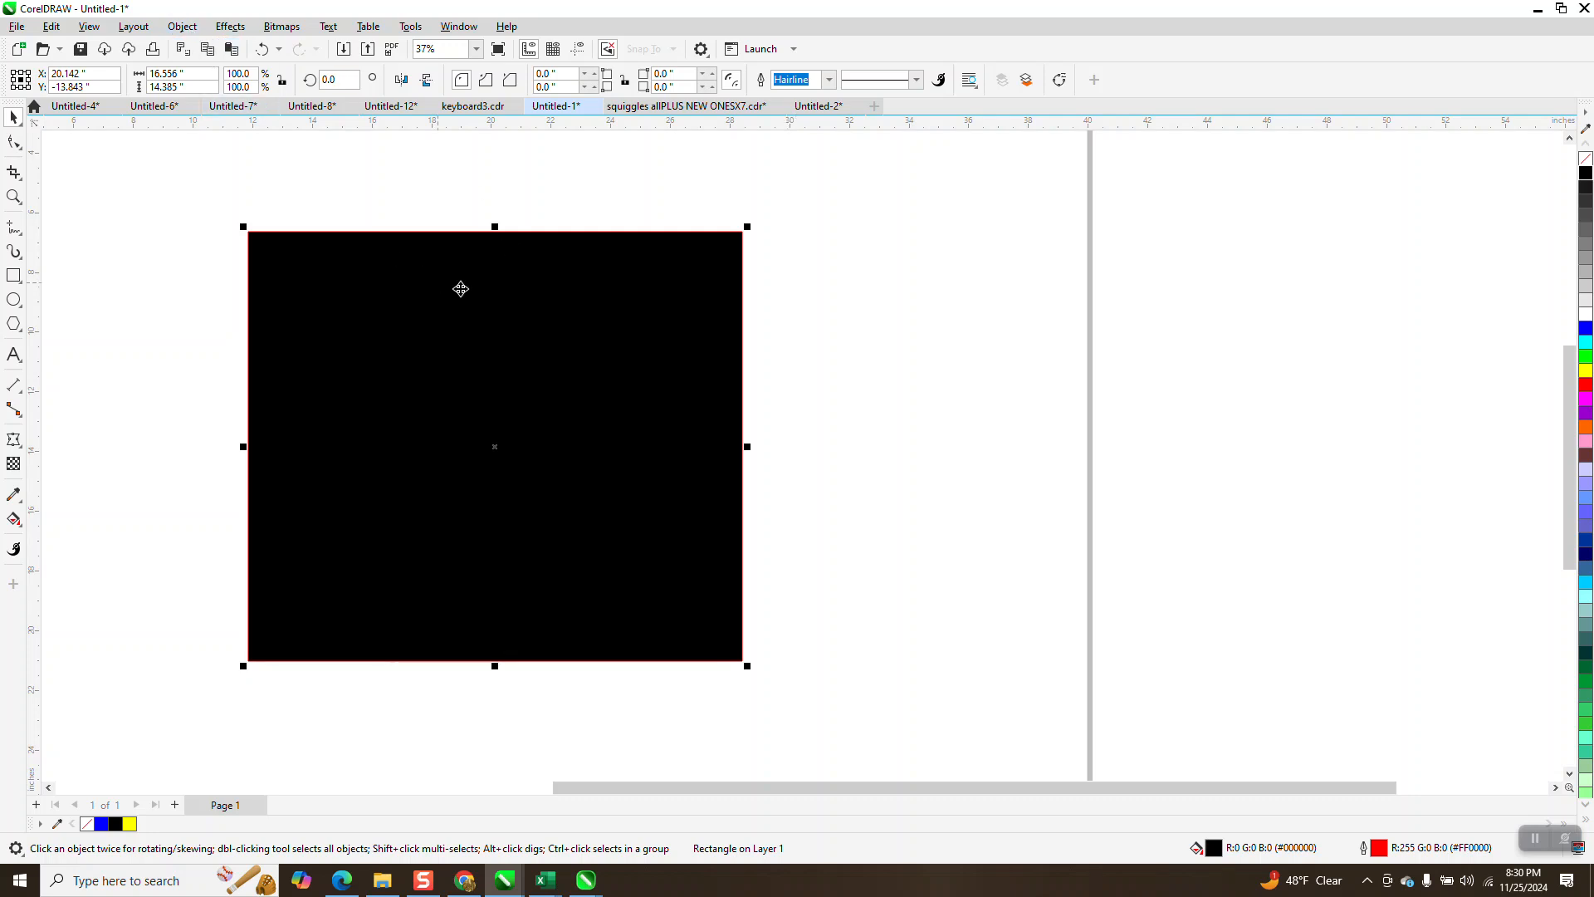
- Send the black rectangle to the back of the page and undo the reordering
click(182, 26)
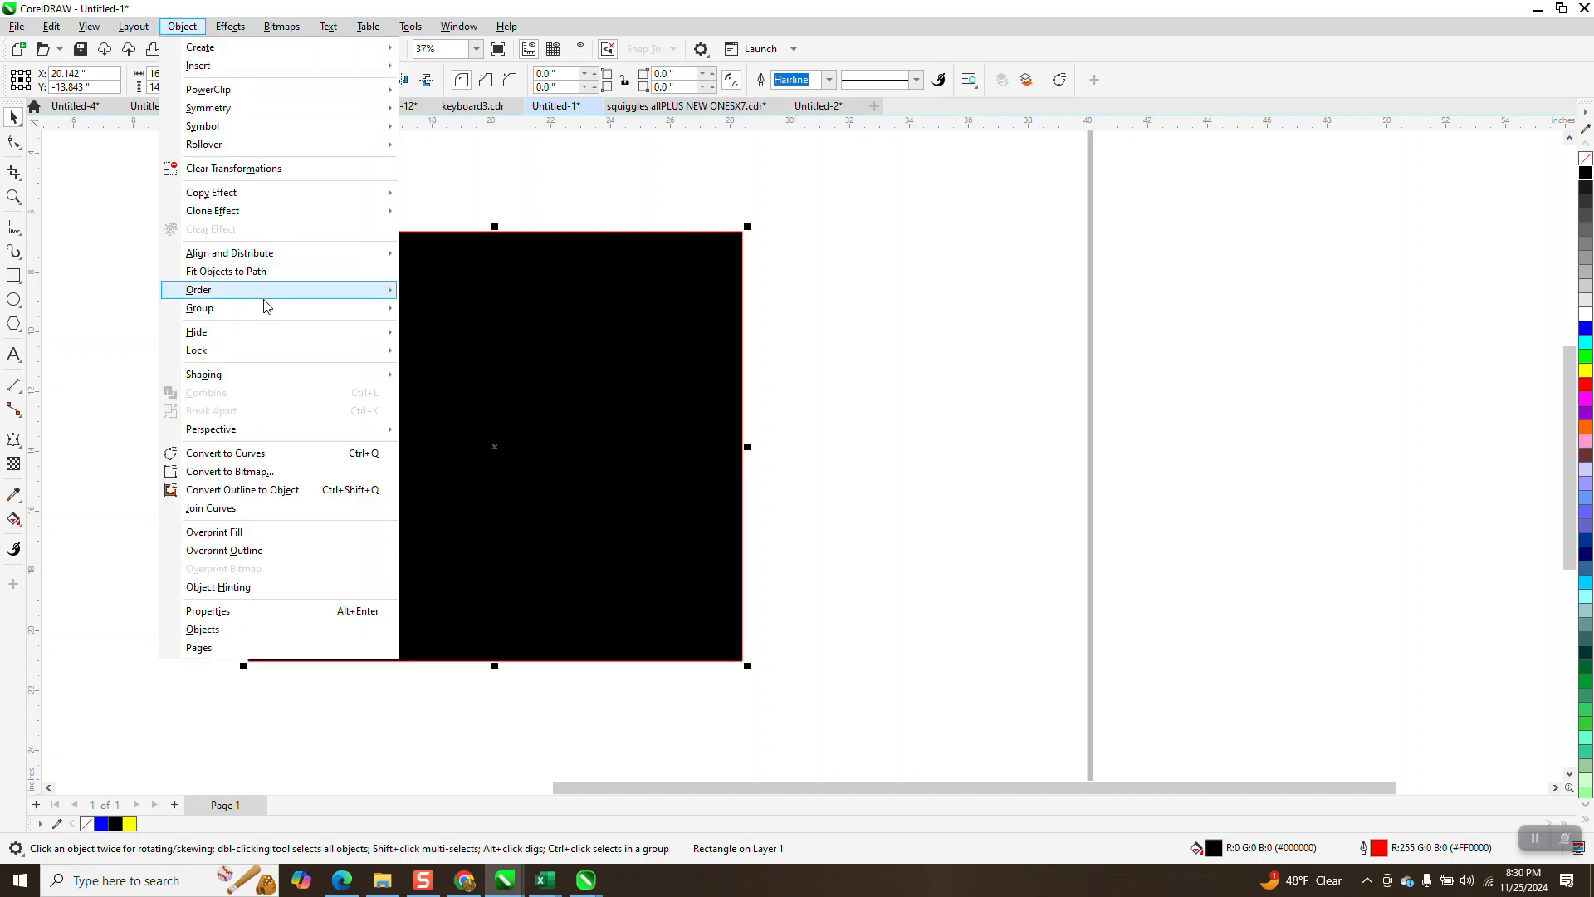
mouse_move(263, 292)
click(465, 315)
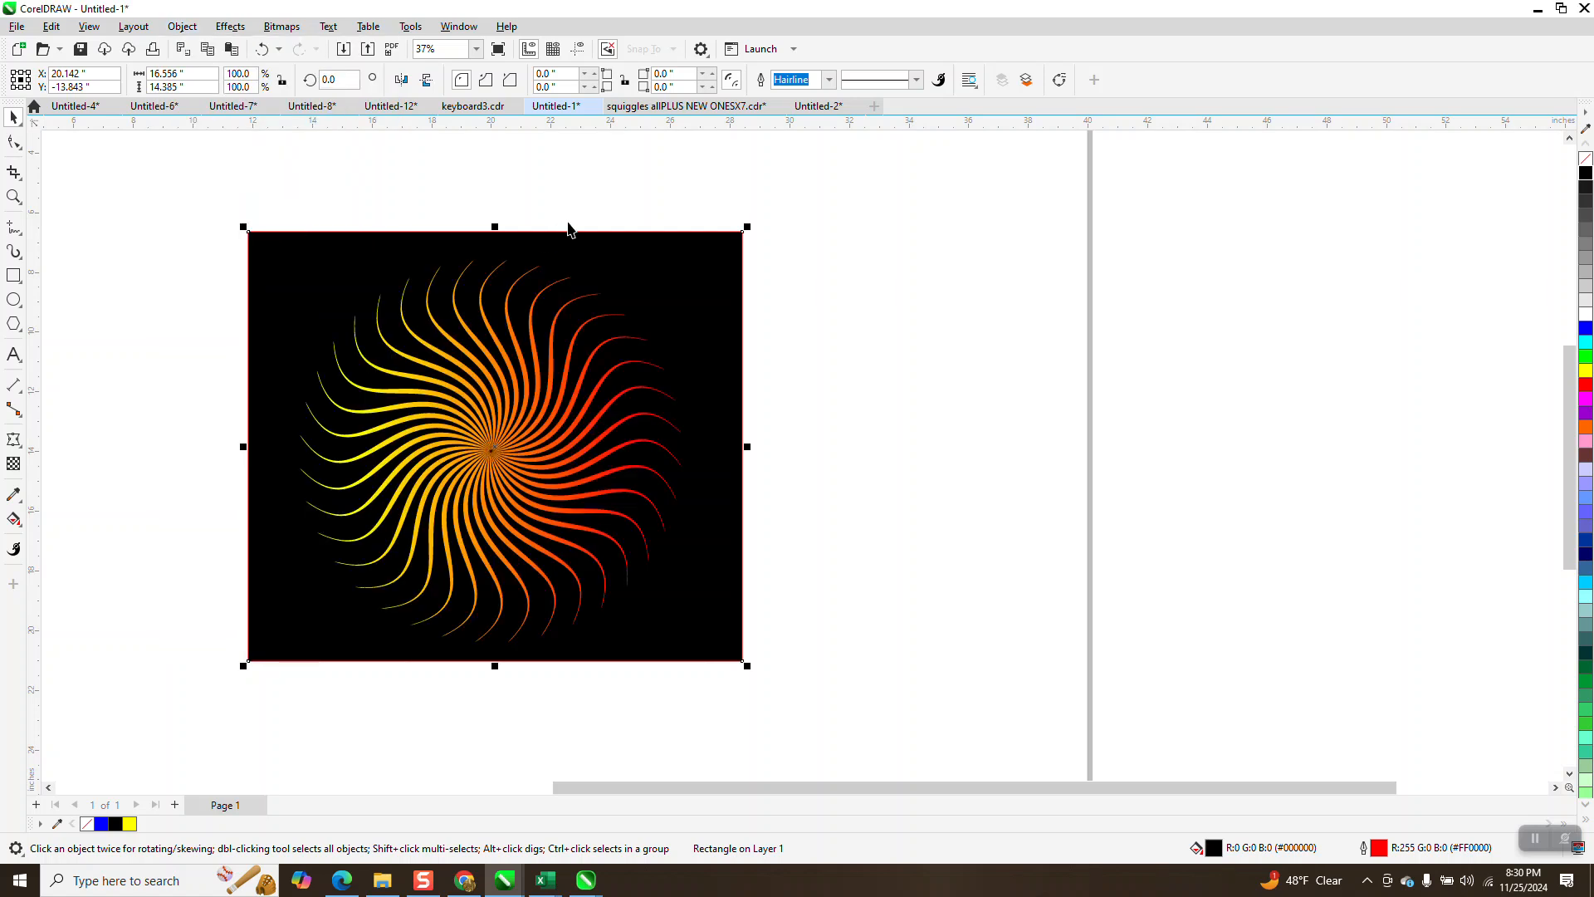
click(262, 48)
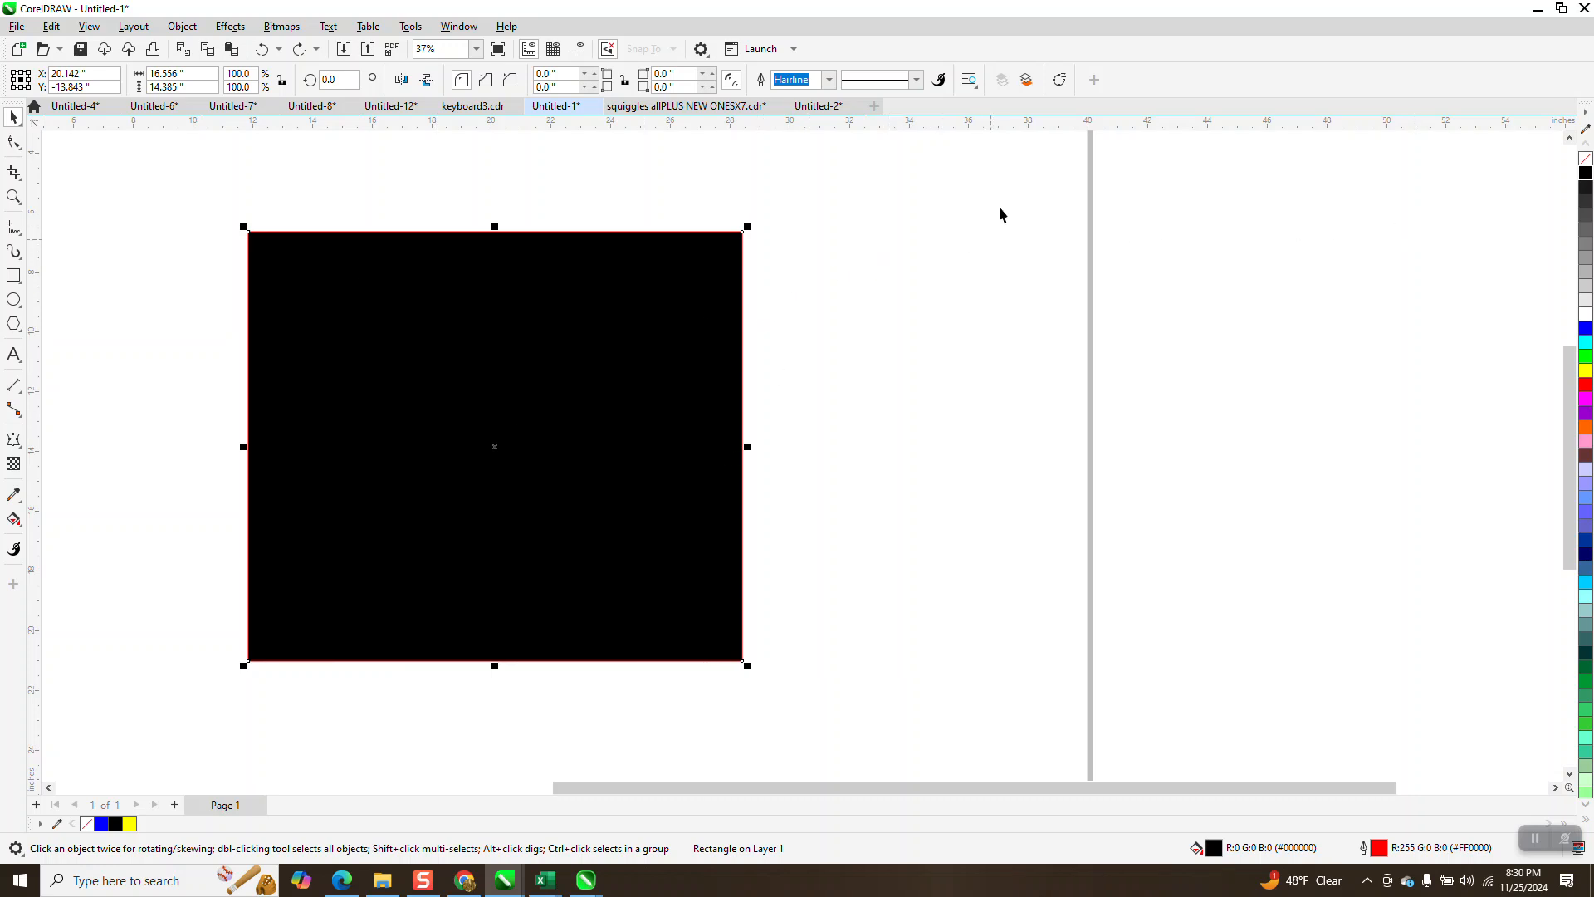
- Switch the black rectangle between the front and back of the layer, leaving it at the back behind the swirl
click(1025, 83)
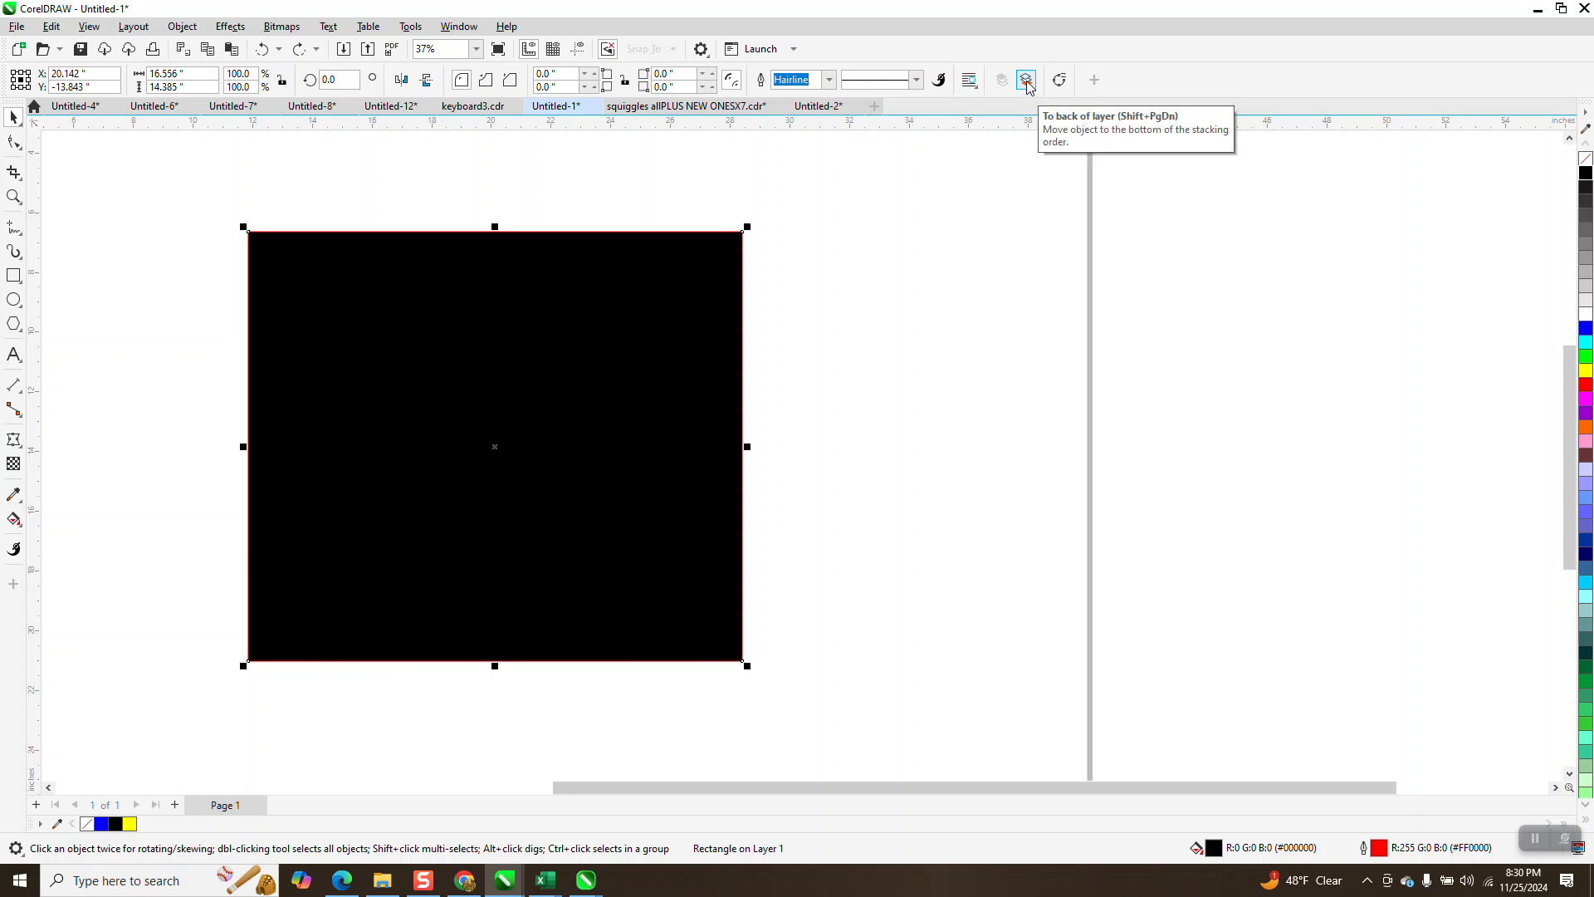
click(1027, 83)
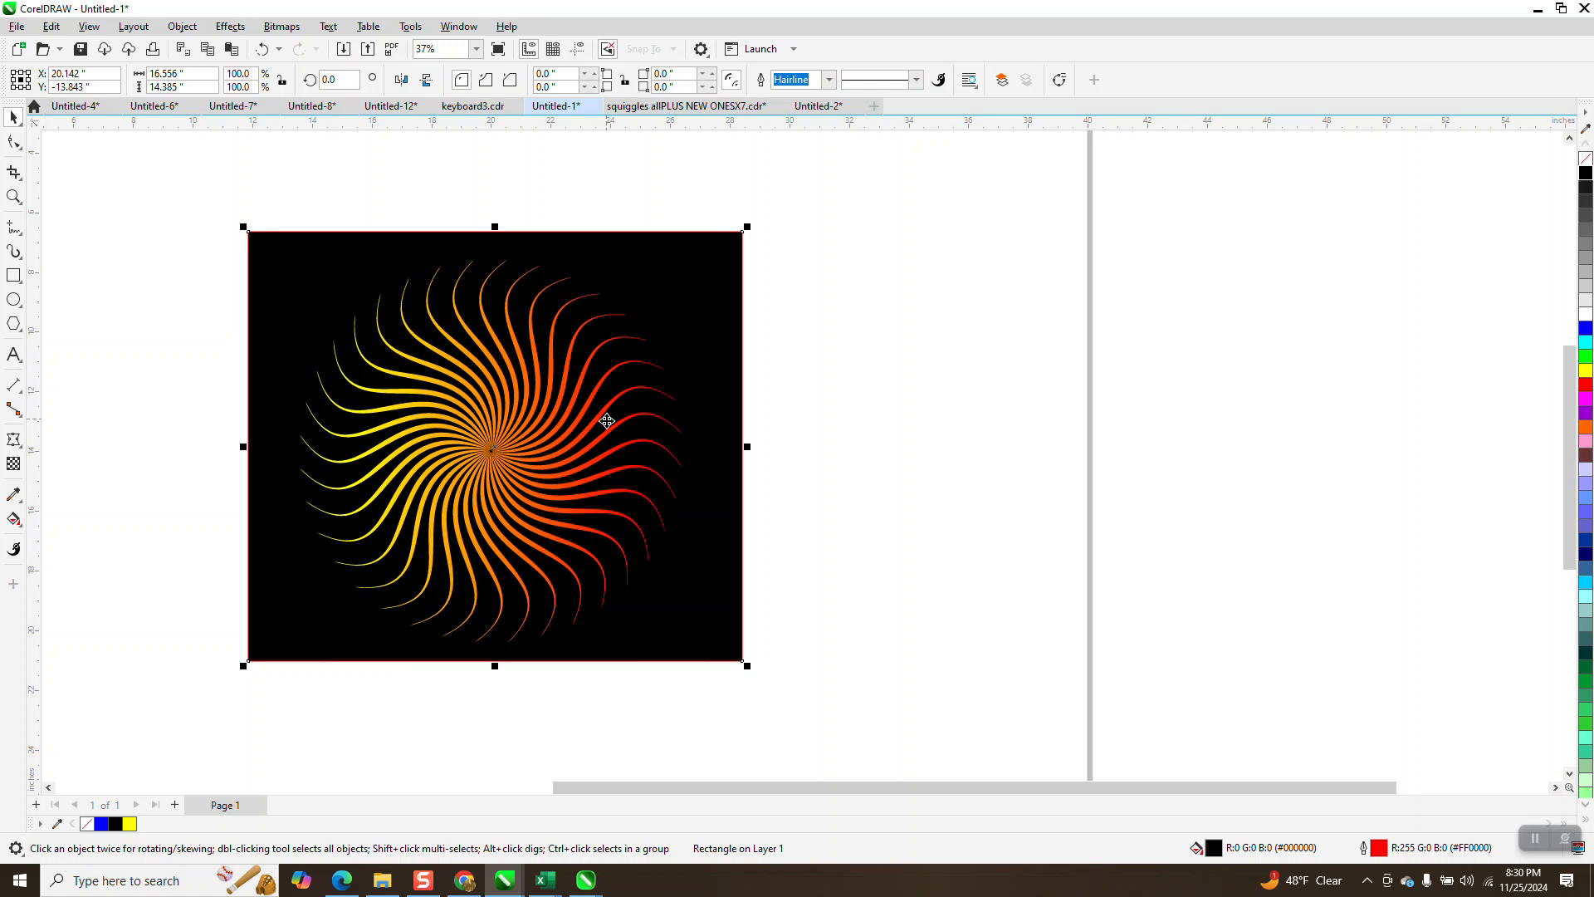
click(1003, 80)
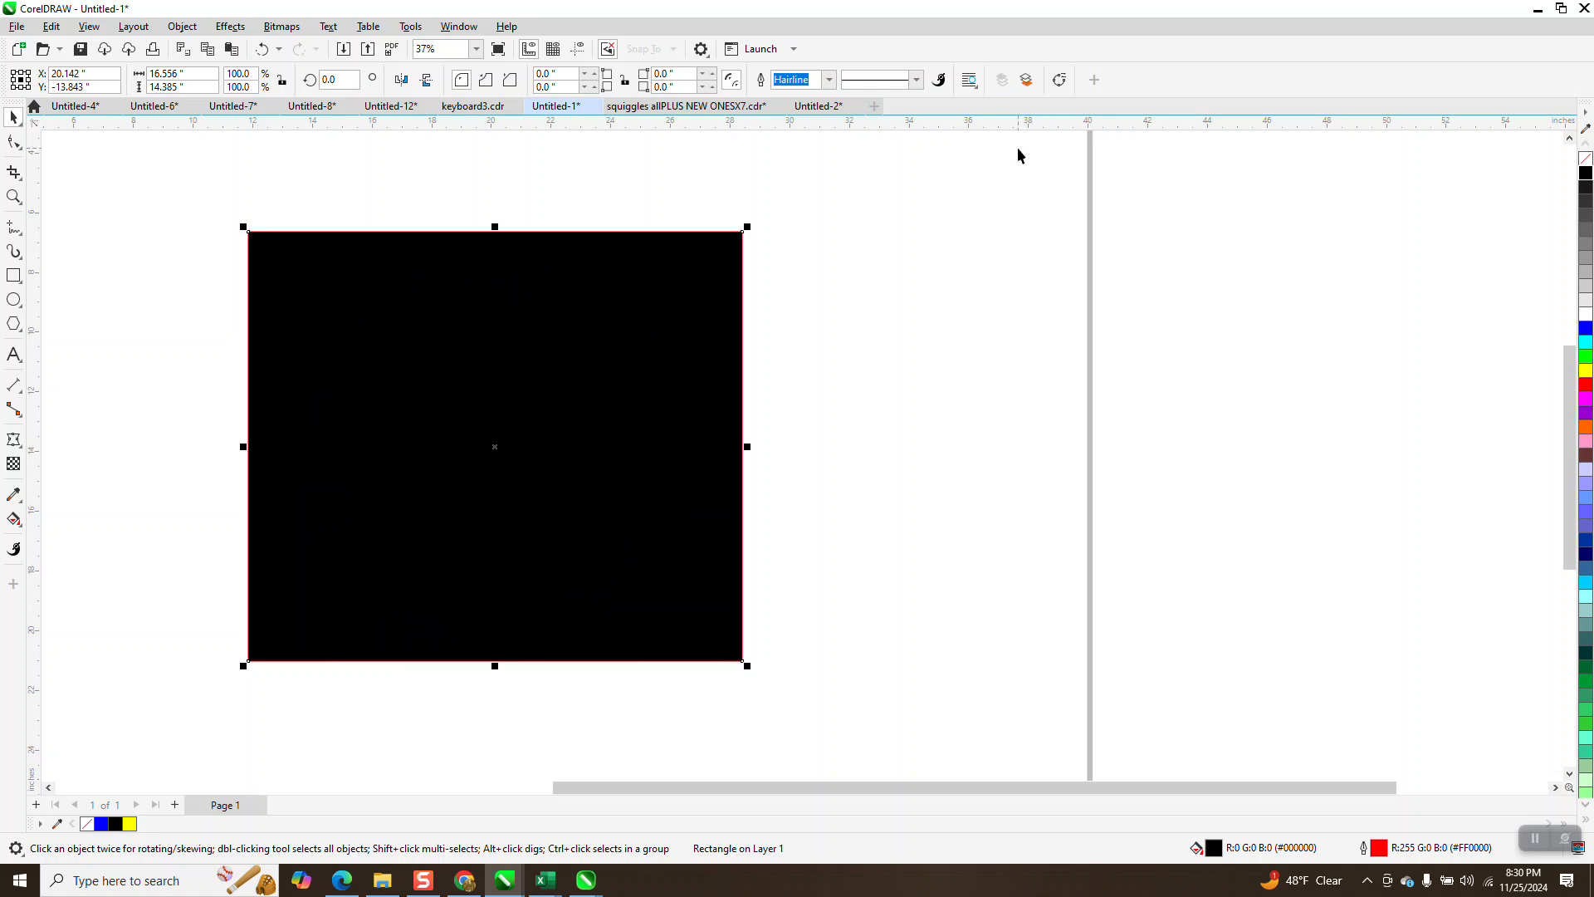
click(1028, 82)
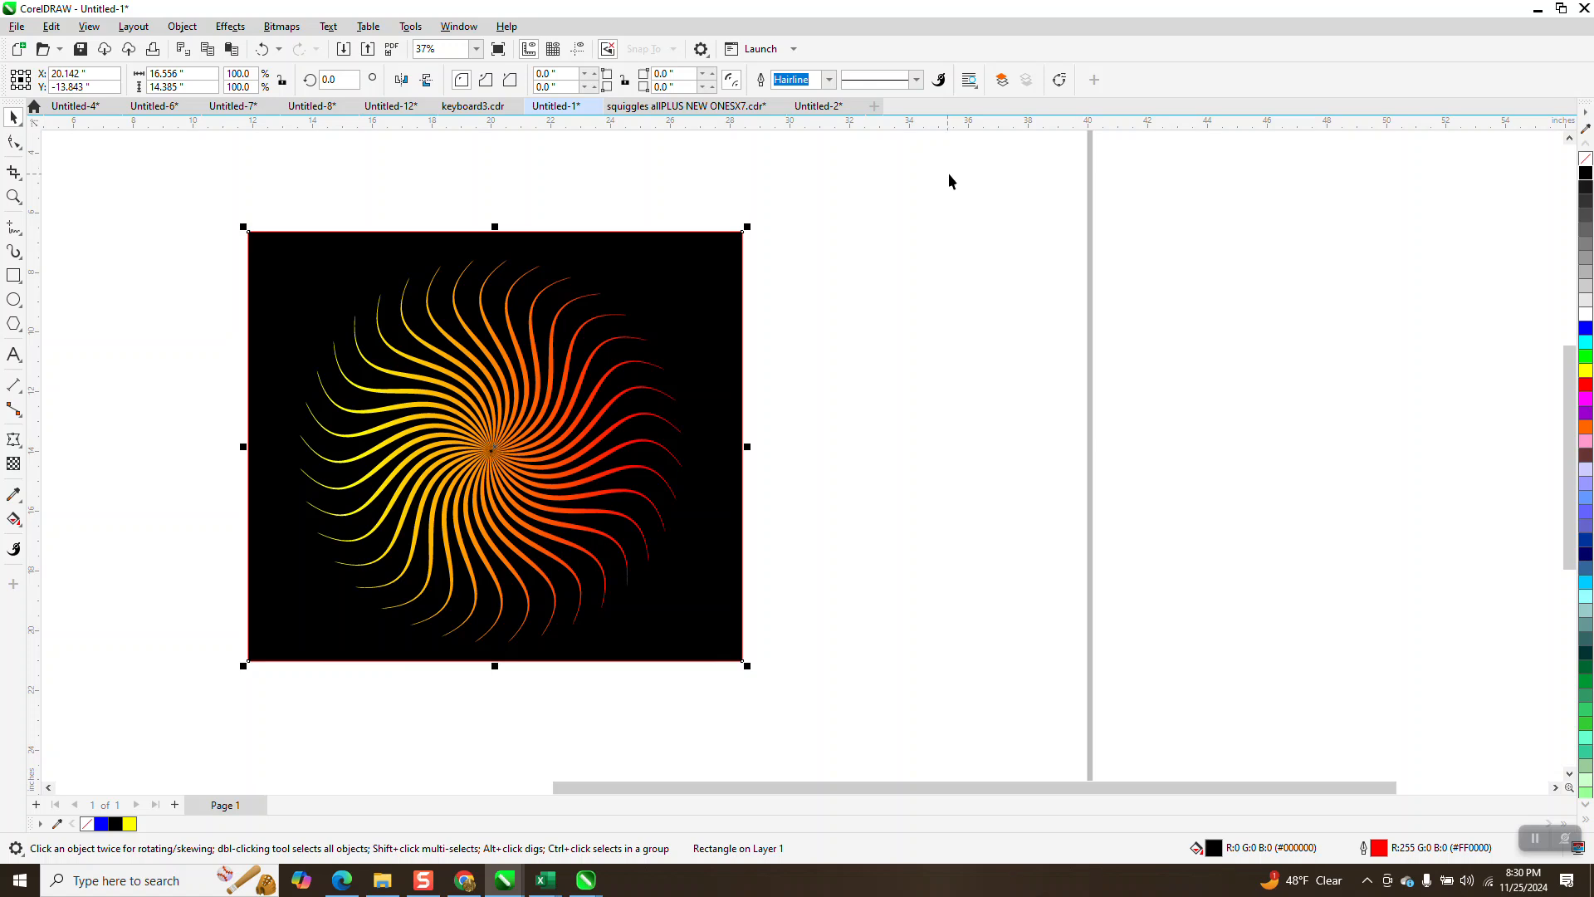
click(890, 234)
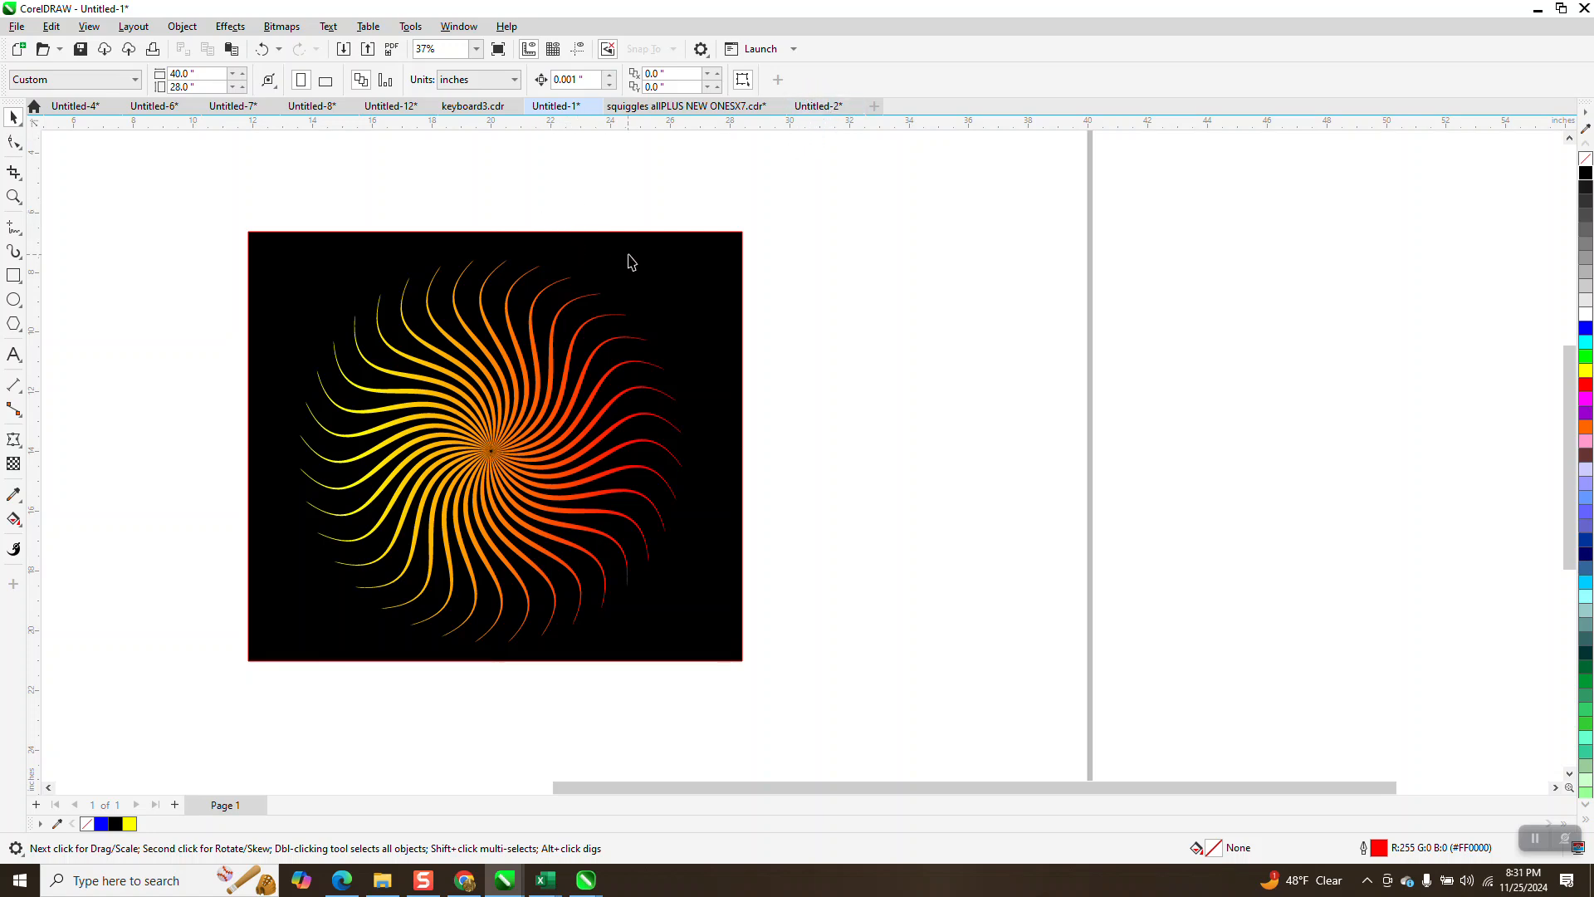
click(660, 265)
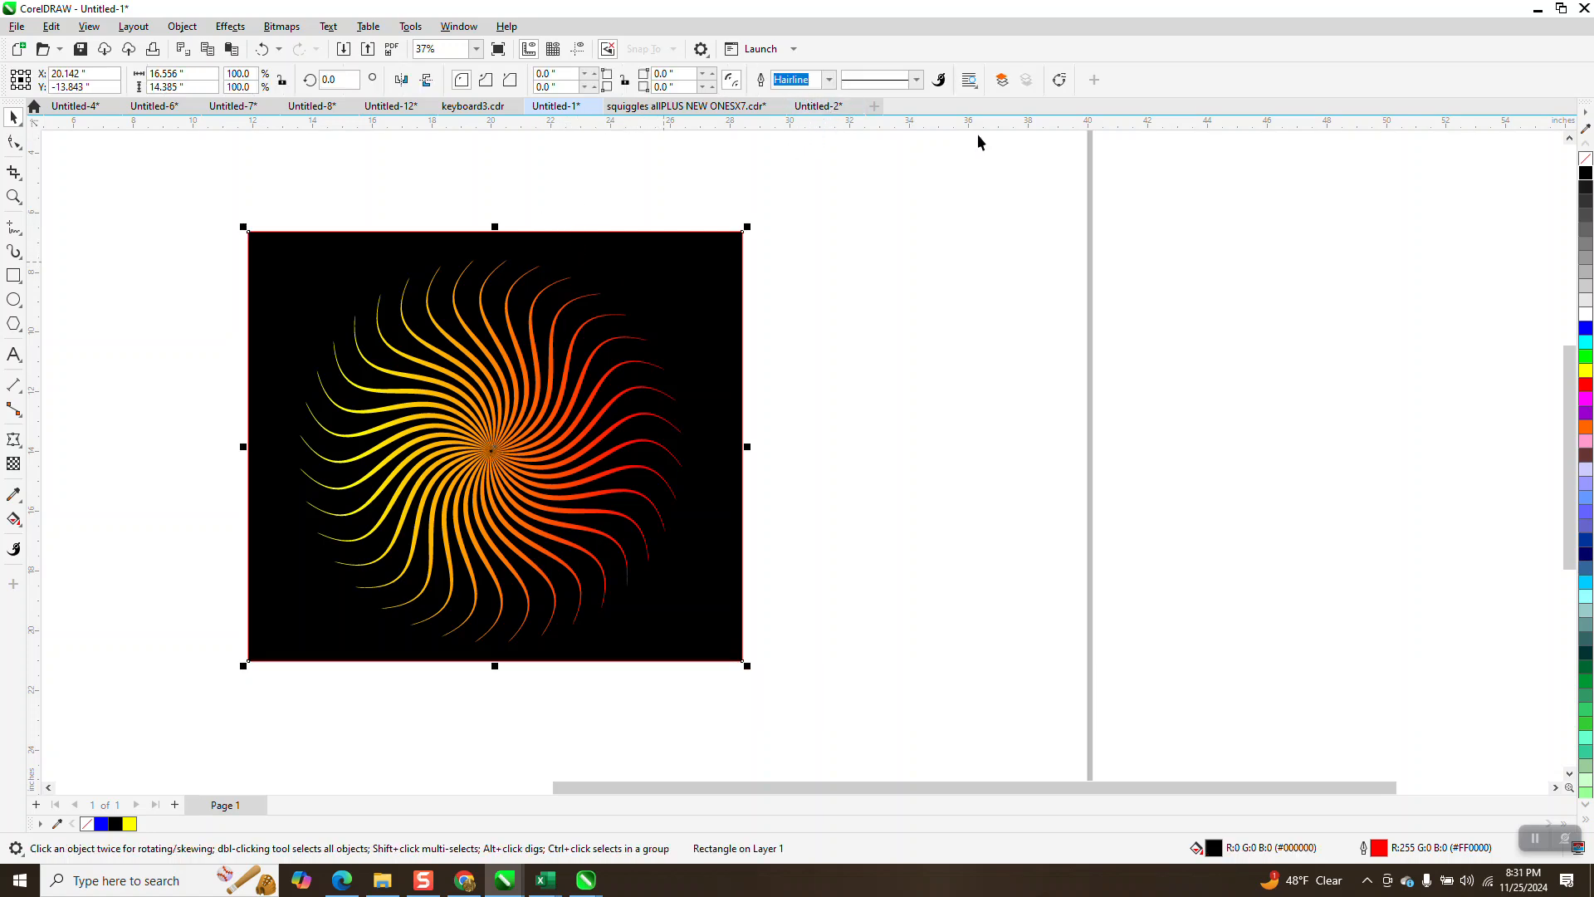
click(1001, 80)
click(1022, 81)
- Customize the To Front of Layer toolbar item to show as Caption Only
right_click(1002, 83)
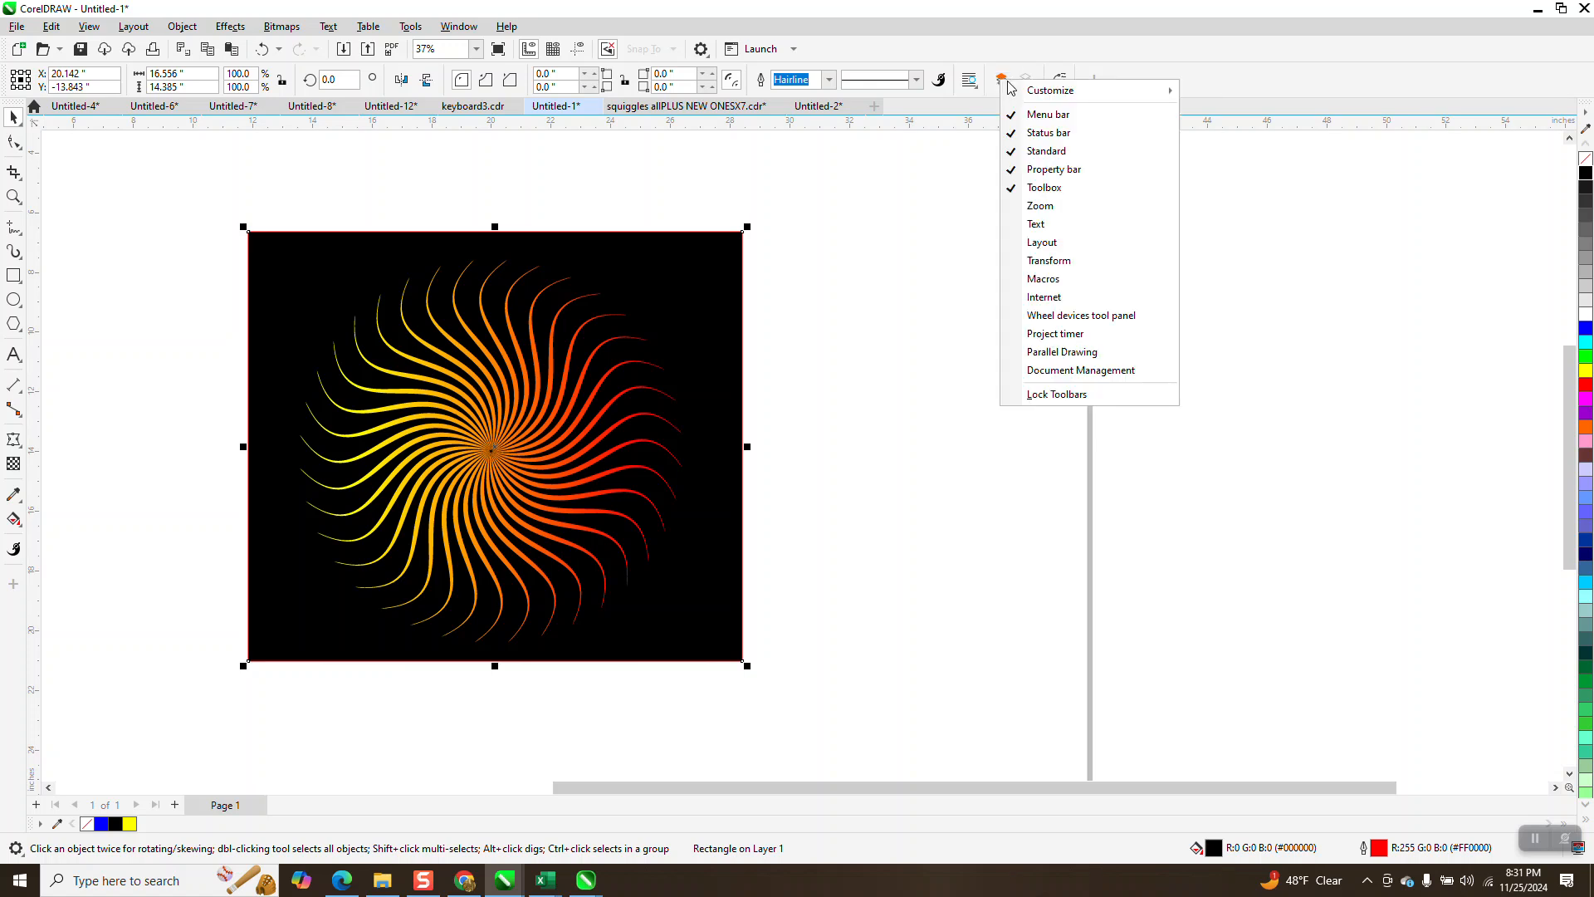
mouse_move(1017, 93)
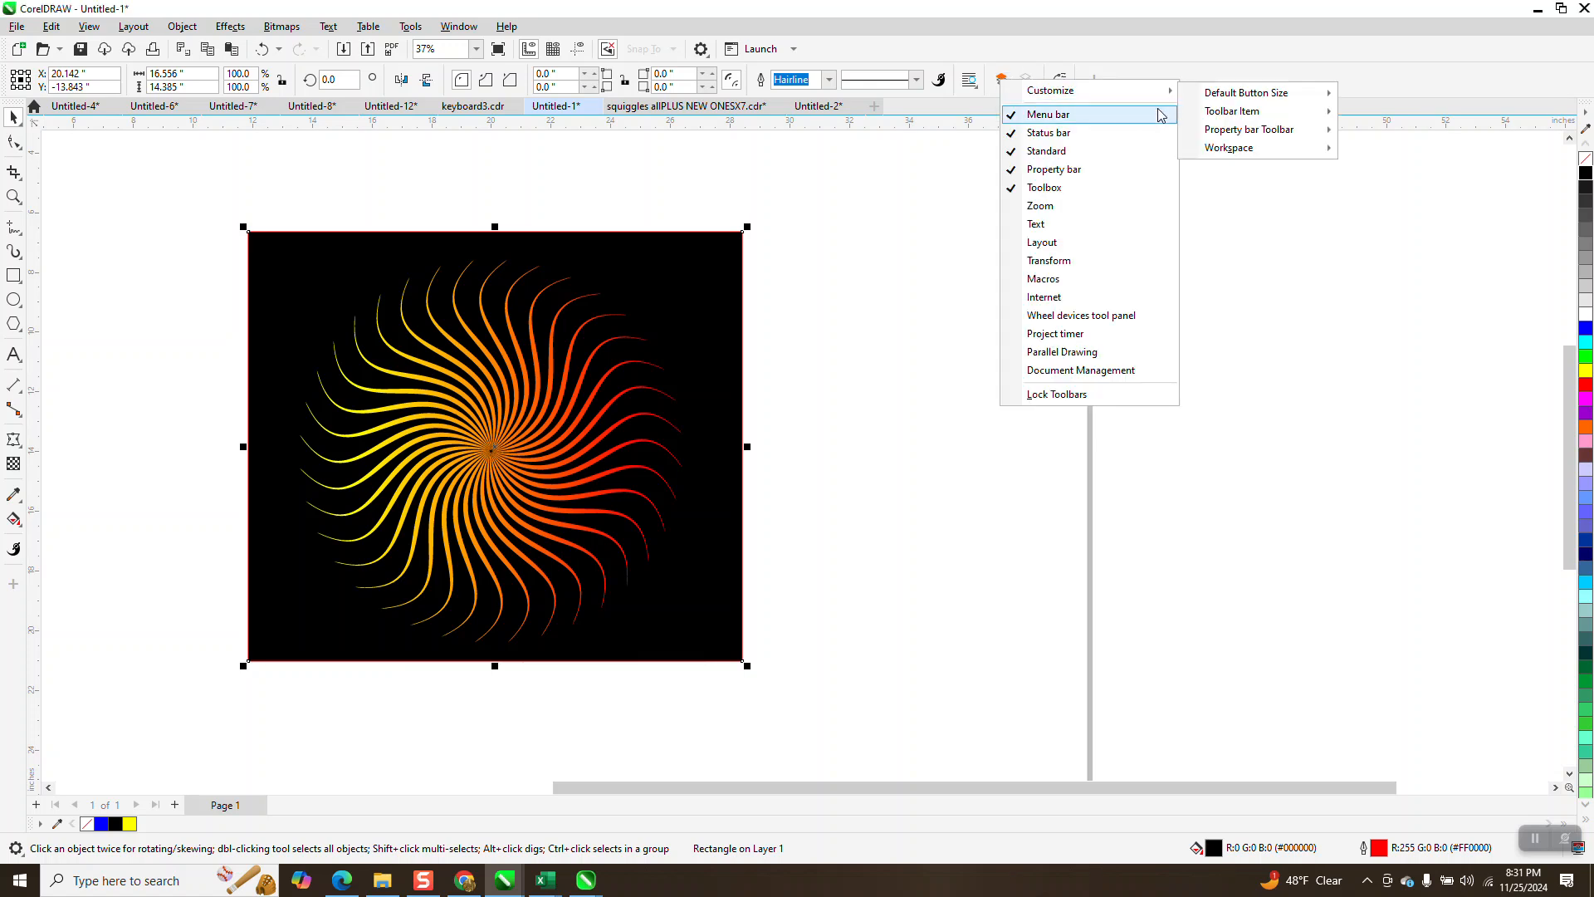
mouse_move(1224, 116)
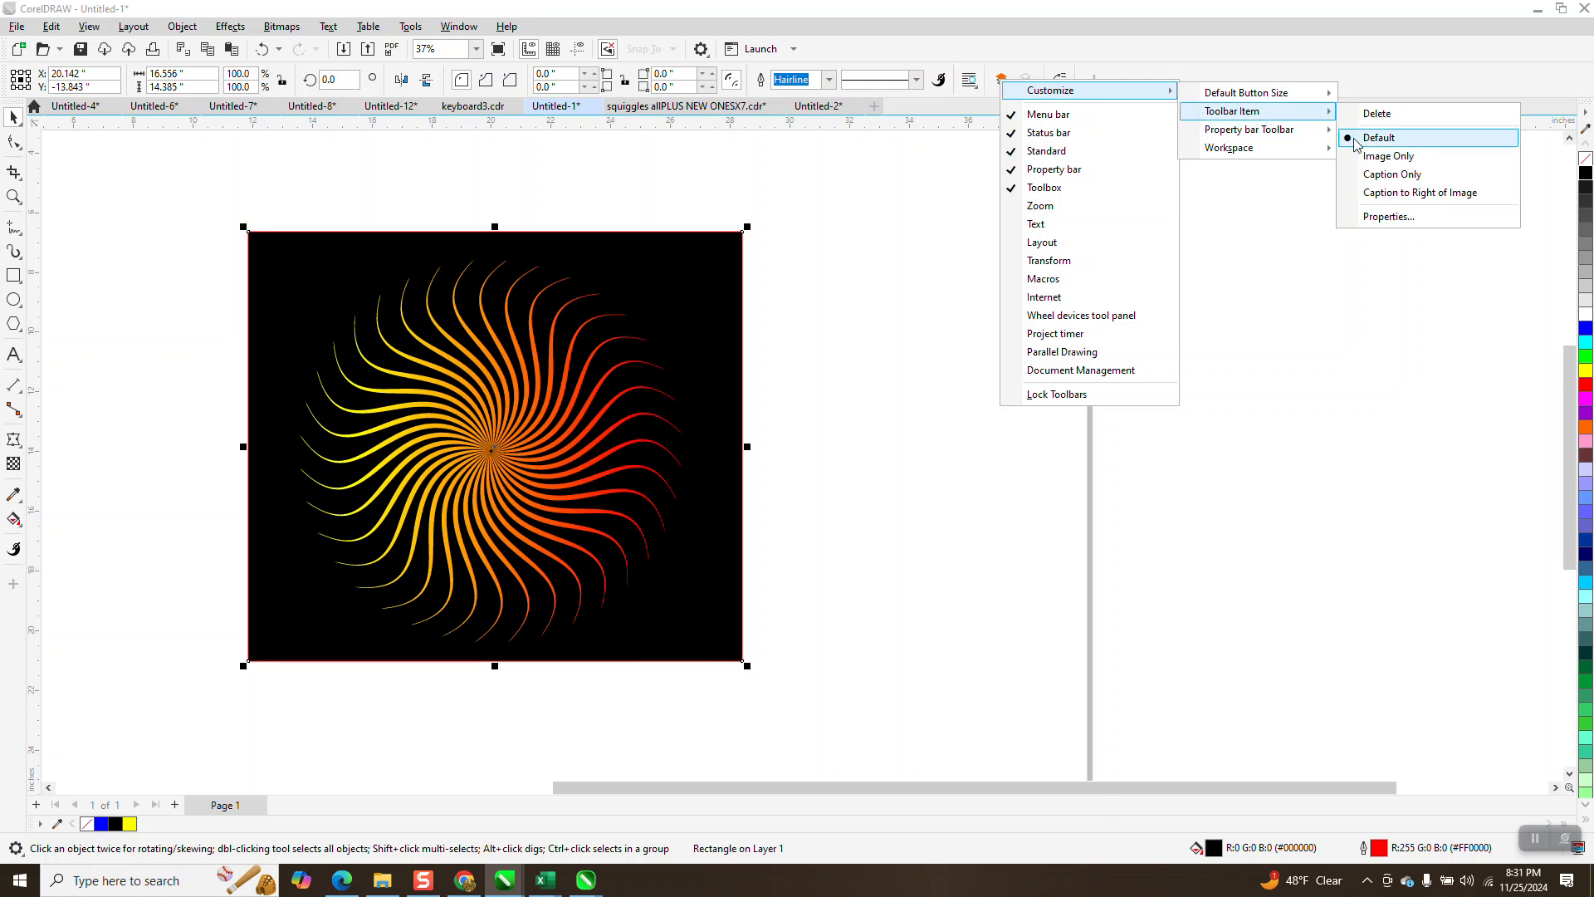
click(1363, 175)
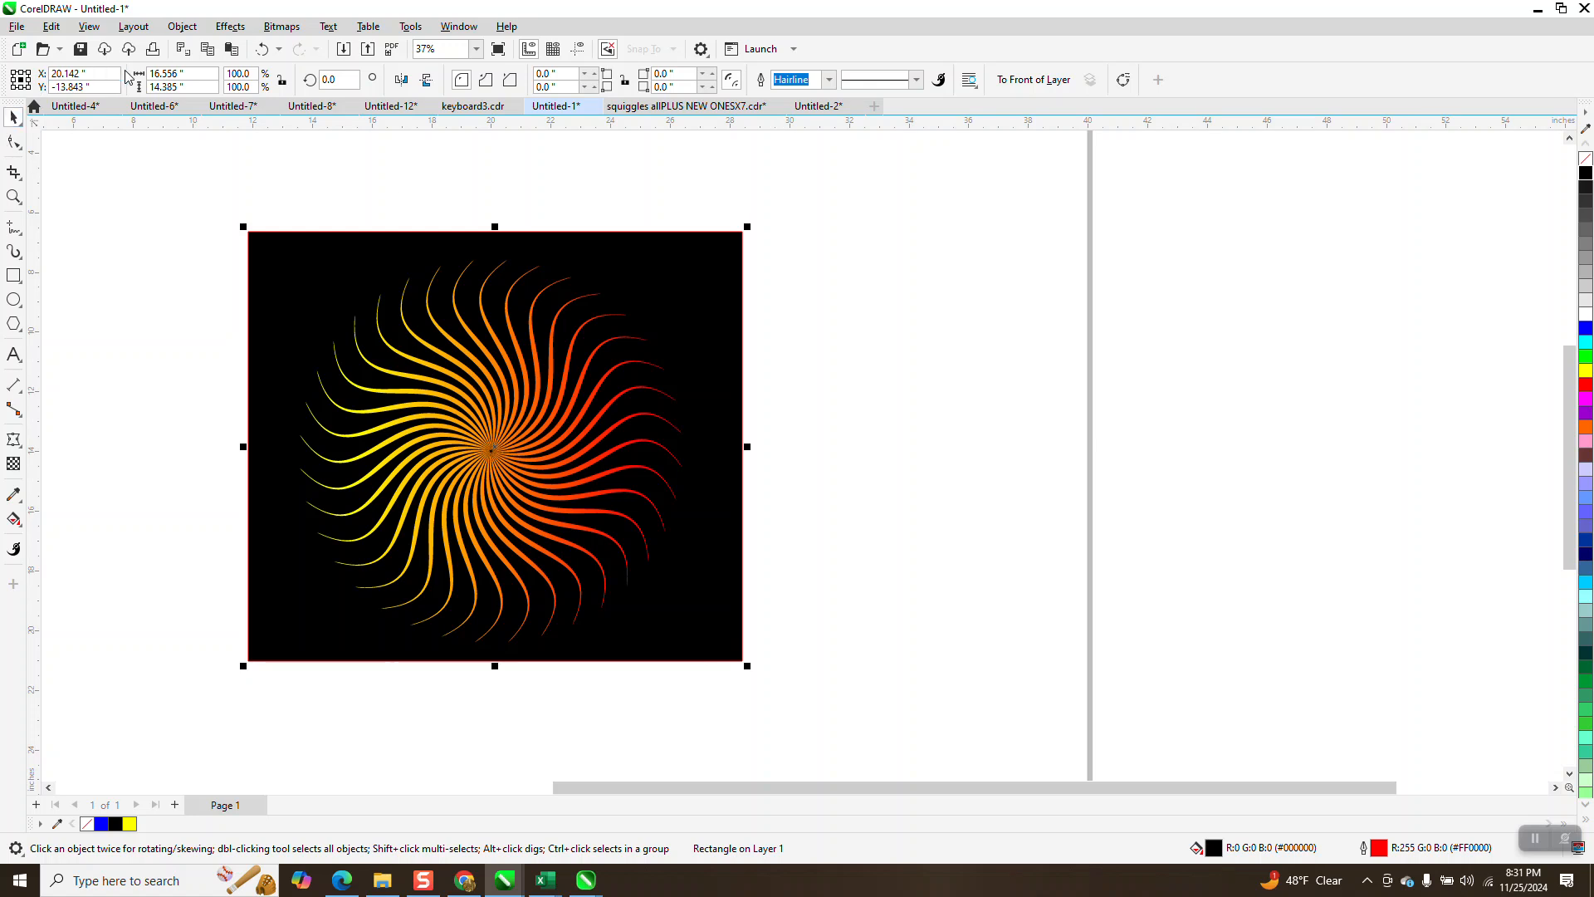
click(185, 27)
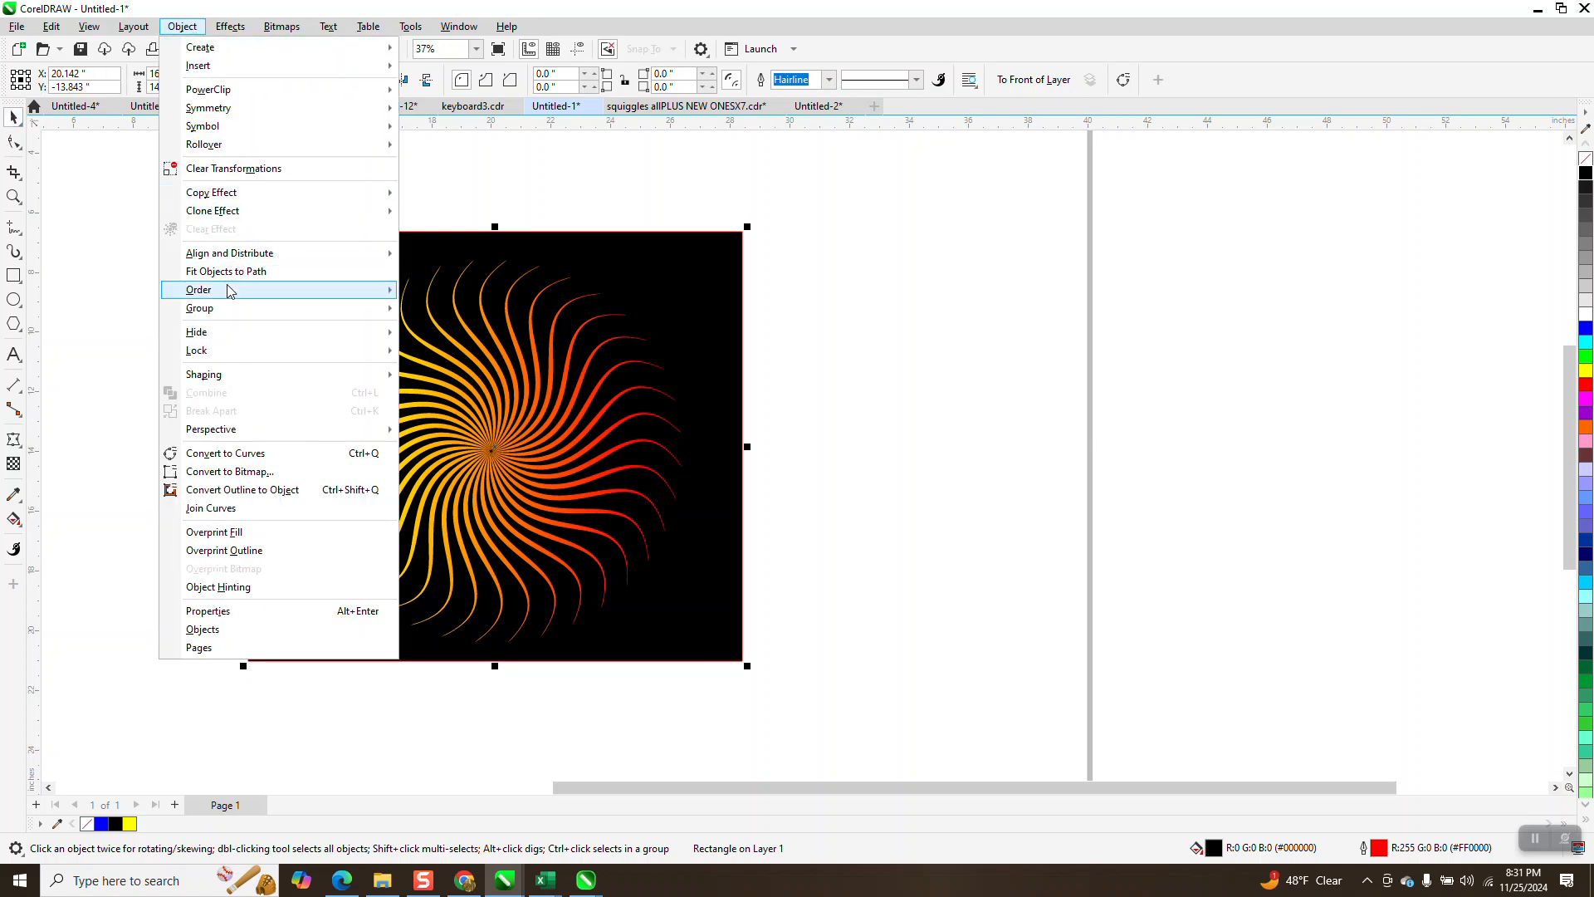
mouse_move(235, 291)
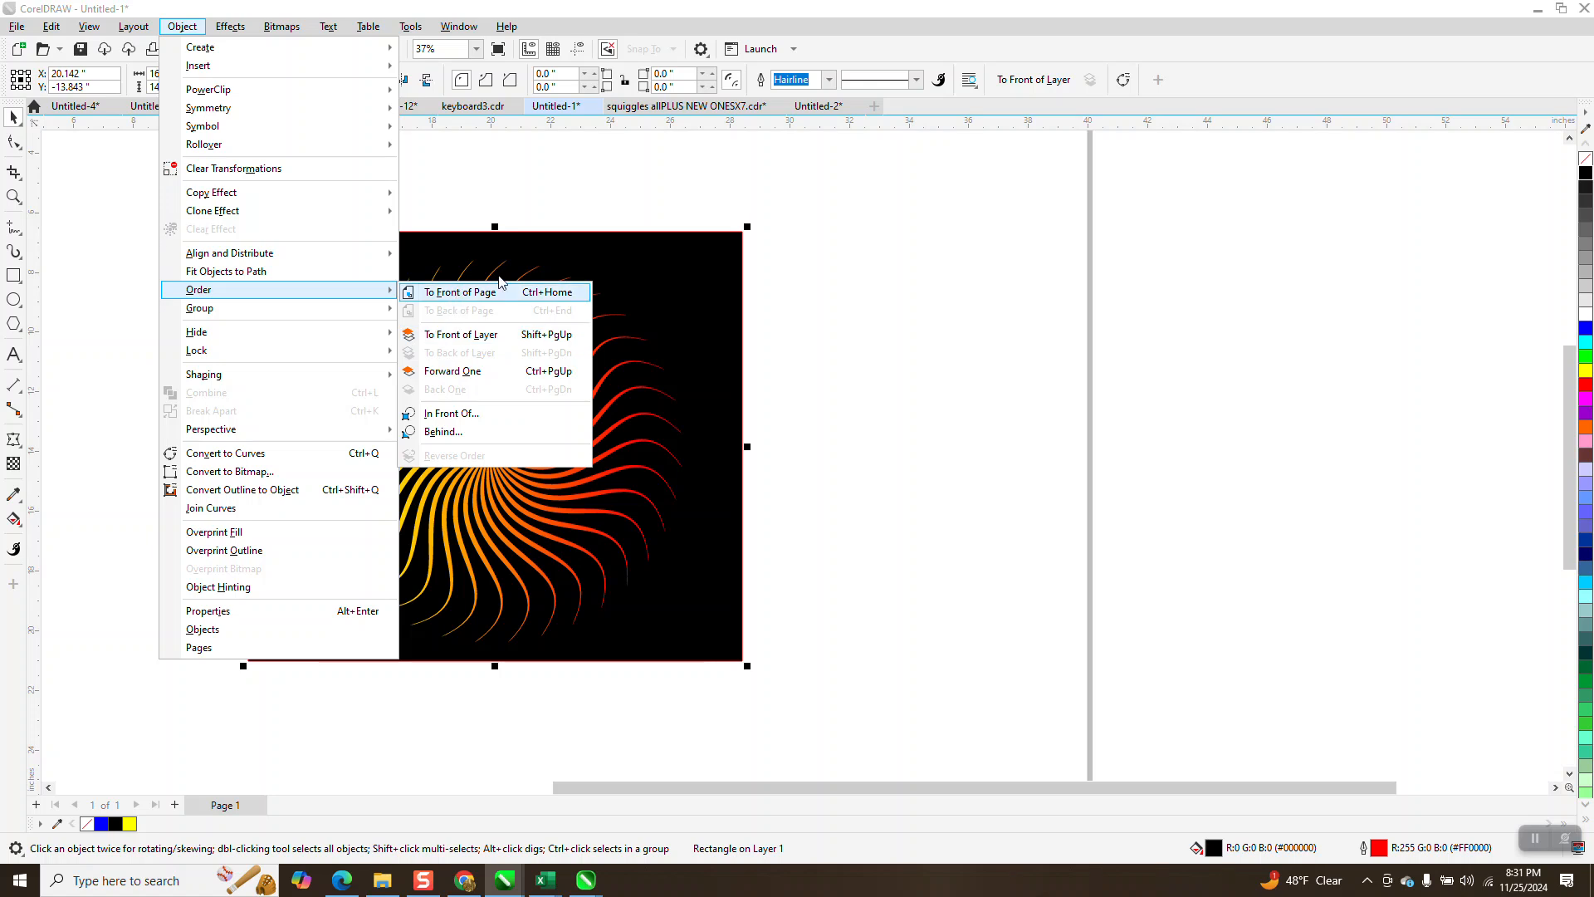
click(831, 202)
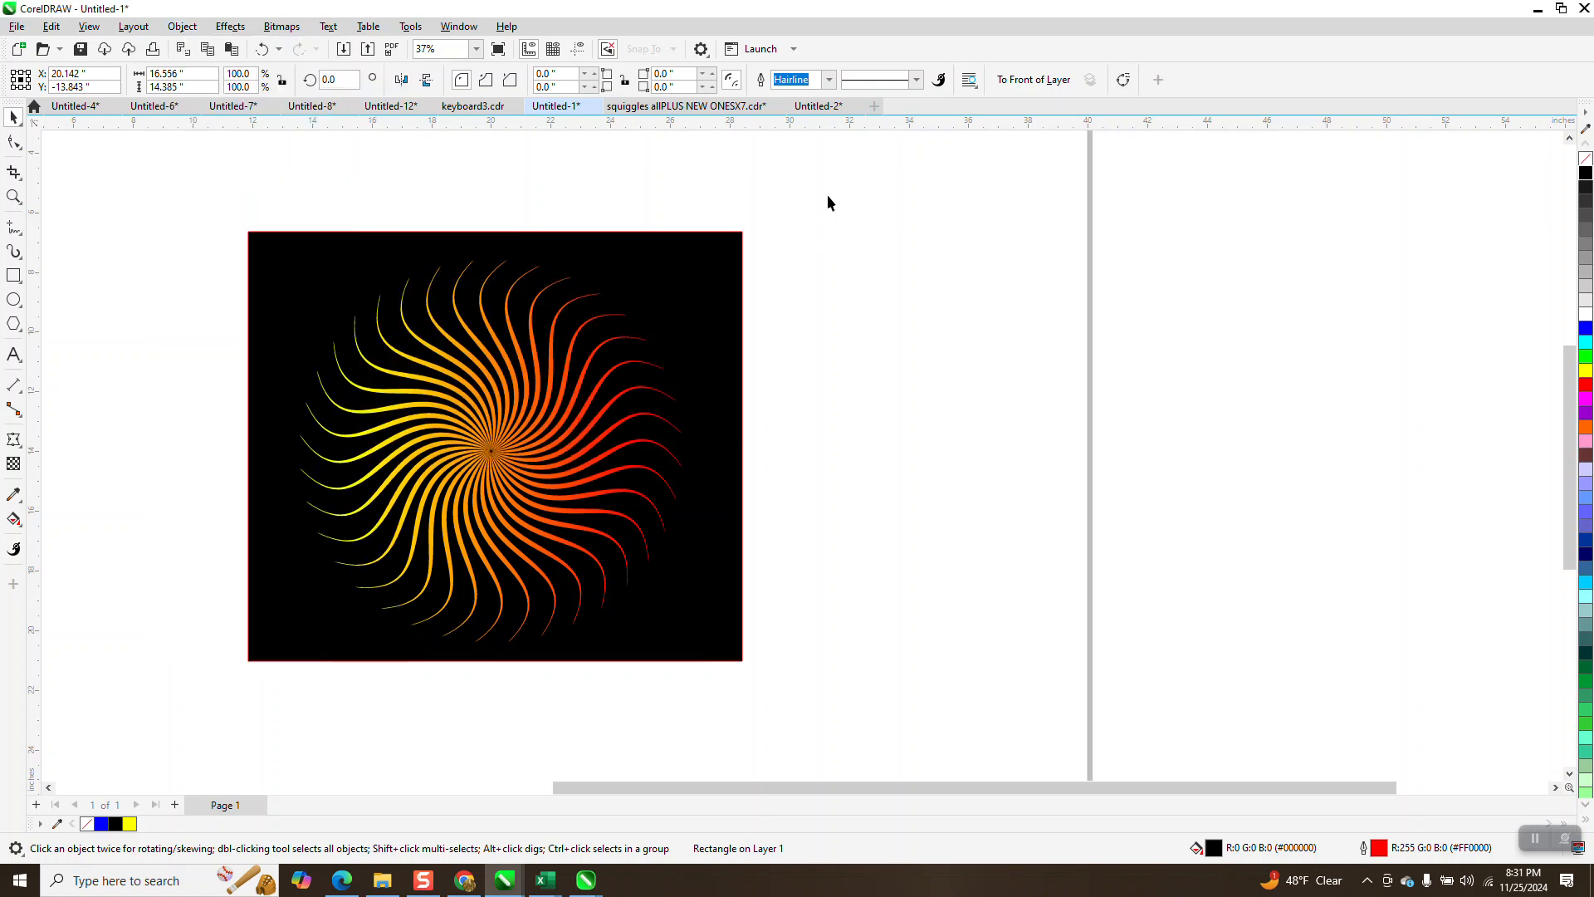
click(829, 197)
drag(238, 217, 863, 649)
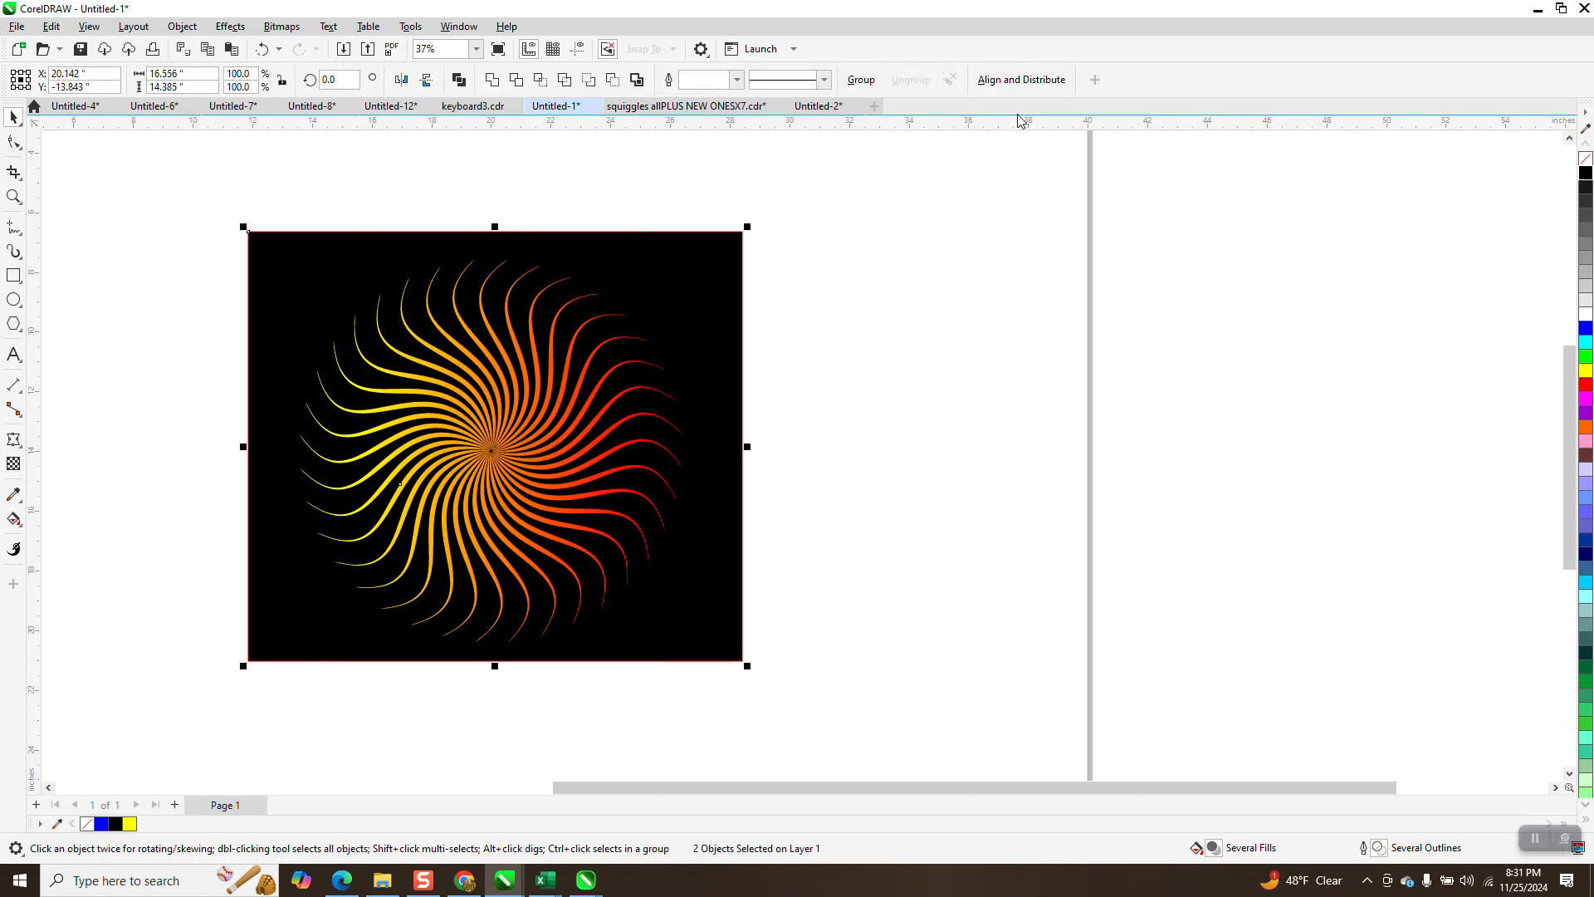
- With the black rectangle selected, customize the To Back of Layer toolbar item to show as Caption Only
click(732, 265)
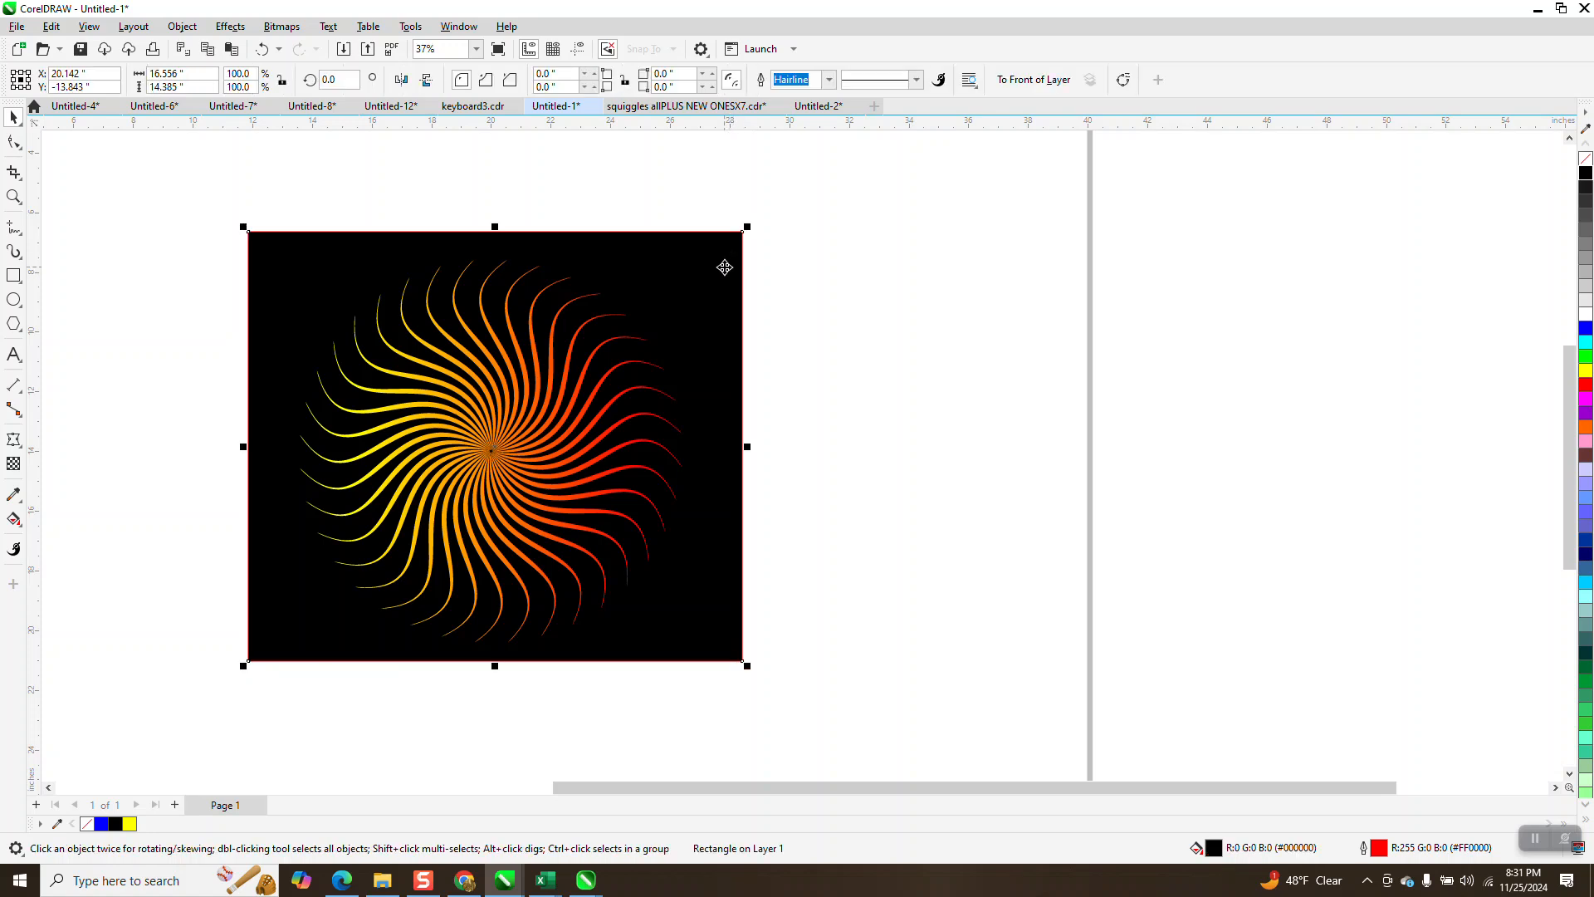
right_click(1094, 86)
mouse_move(1116, 93)
mouse_move(1300, 123)
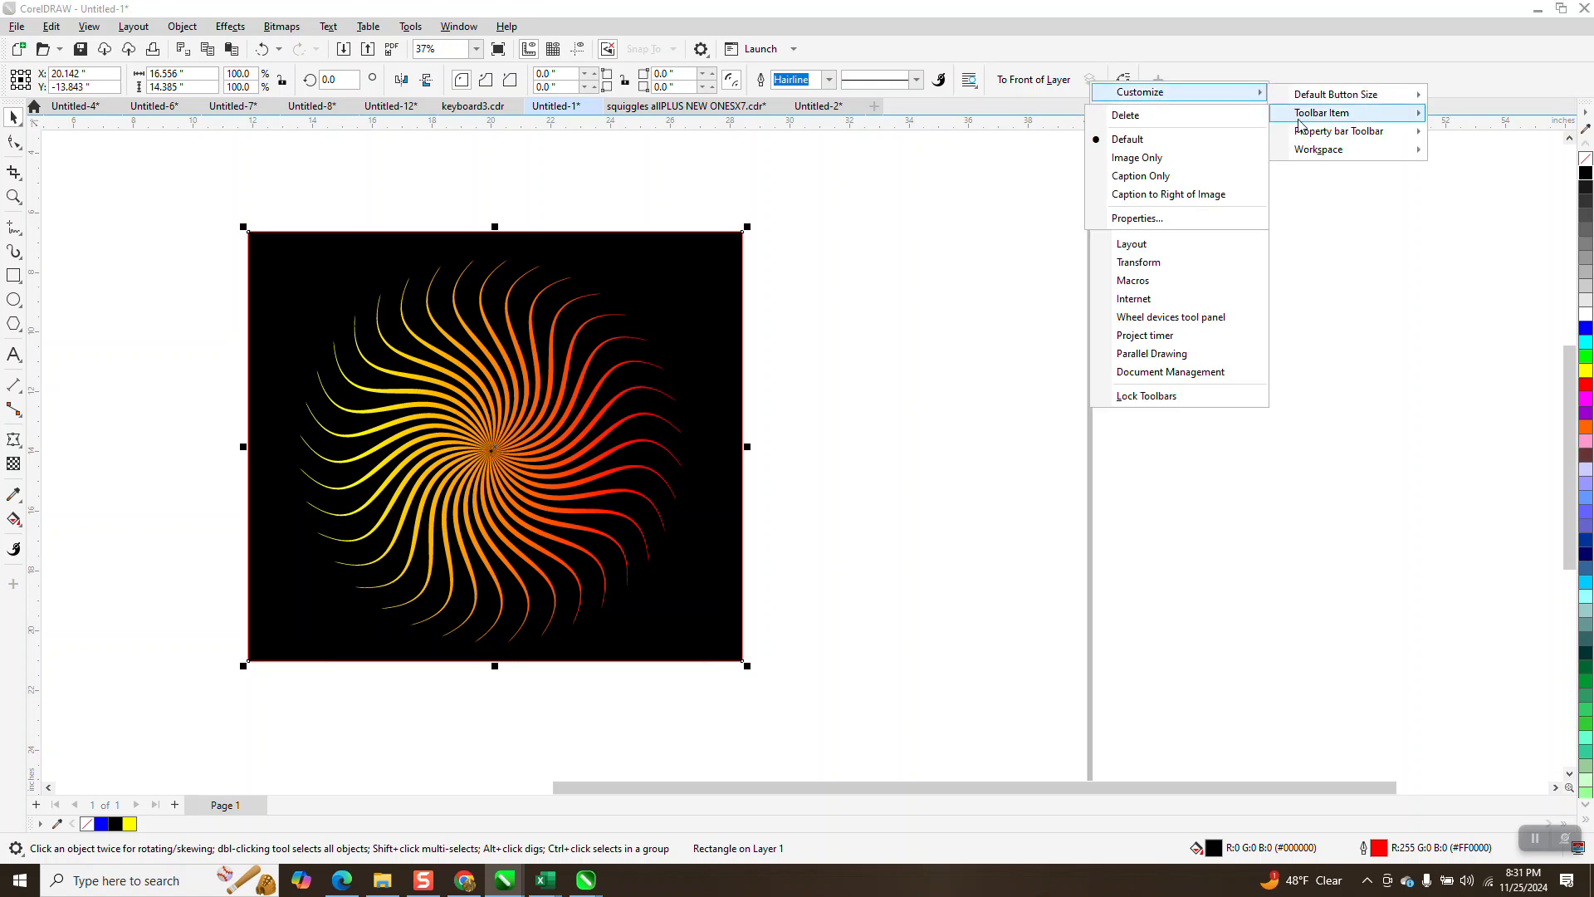
click(1150, 176)
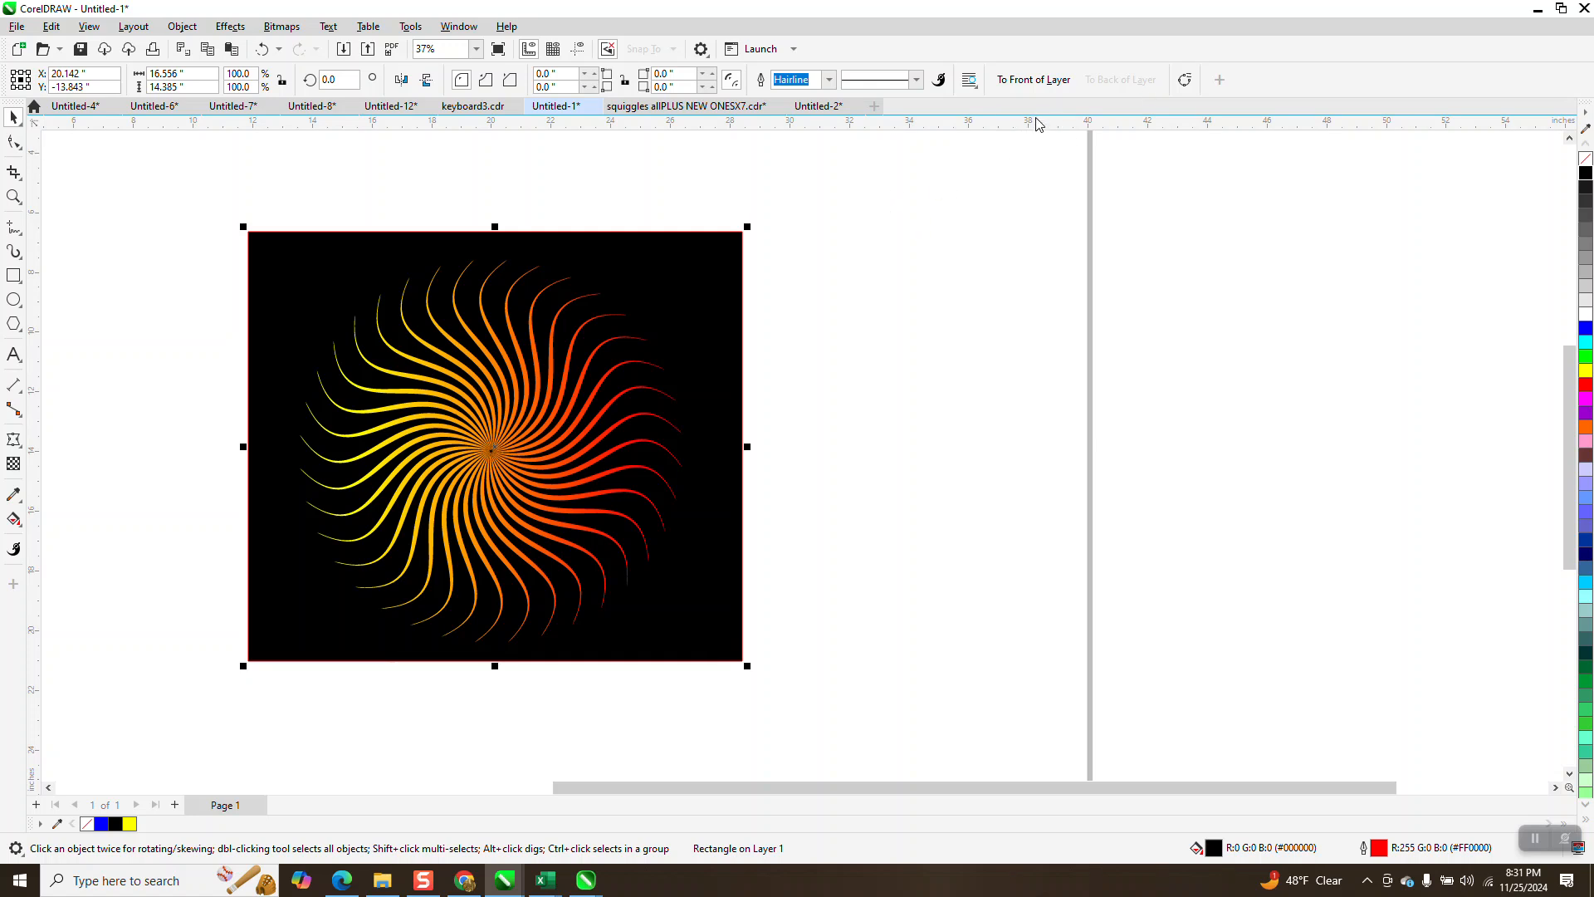
- Move the swirl slightly within the black rectangle, to about X 20.33 and Y -14.2 inches
click(1026, 180)
click(724, 271)
key(Tab)
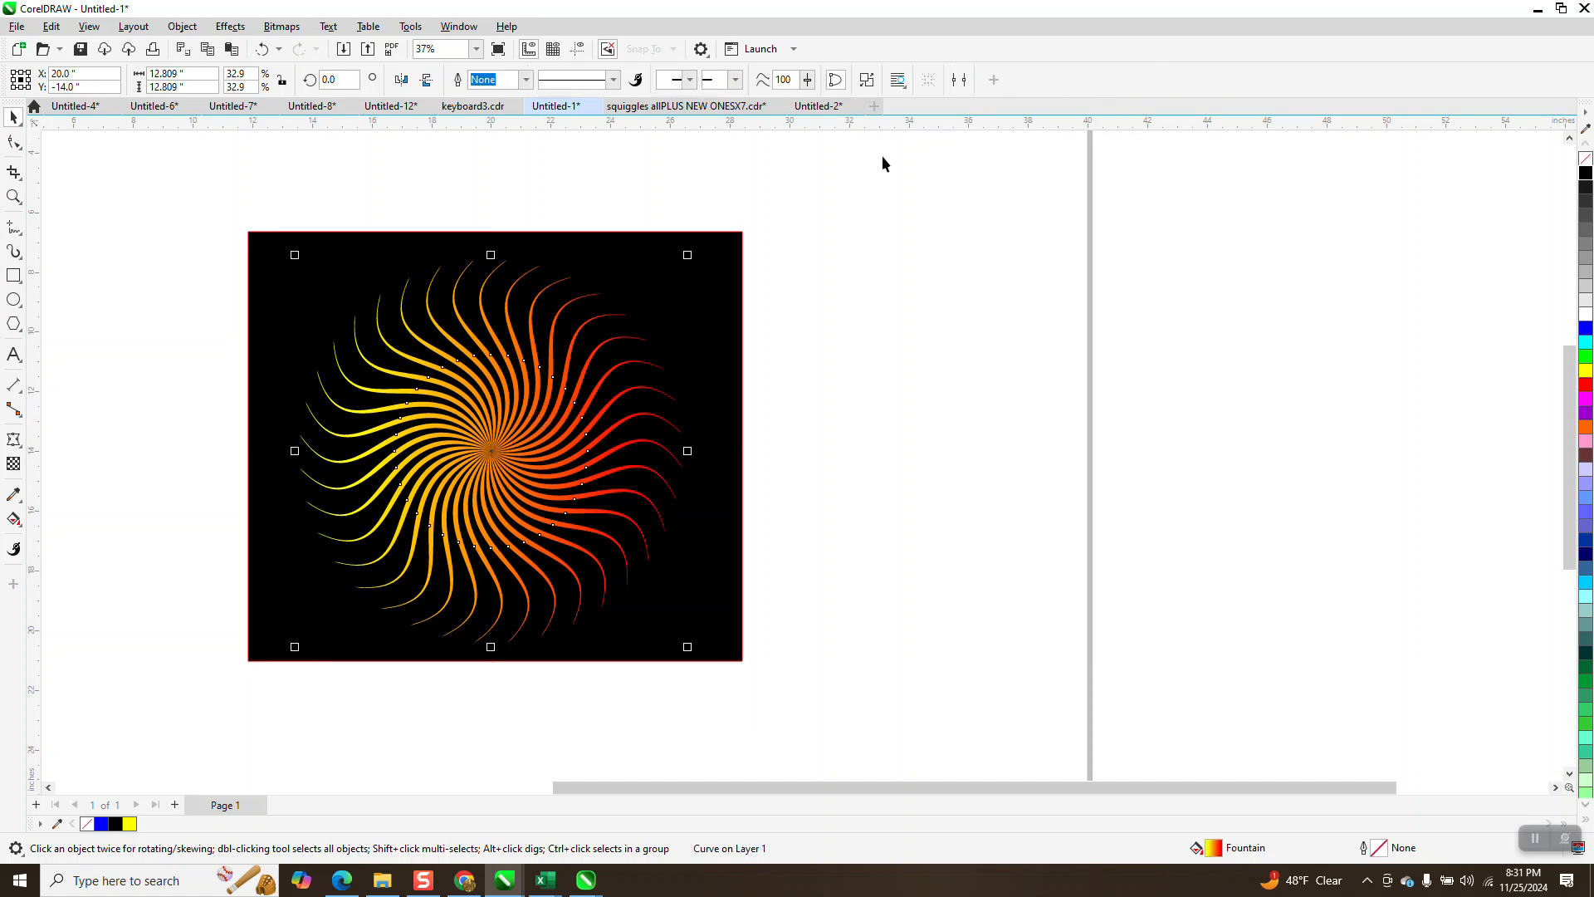
click(856, 172)
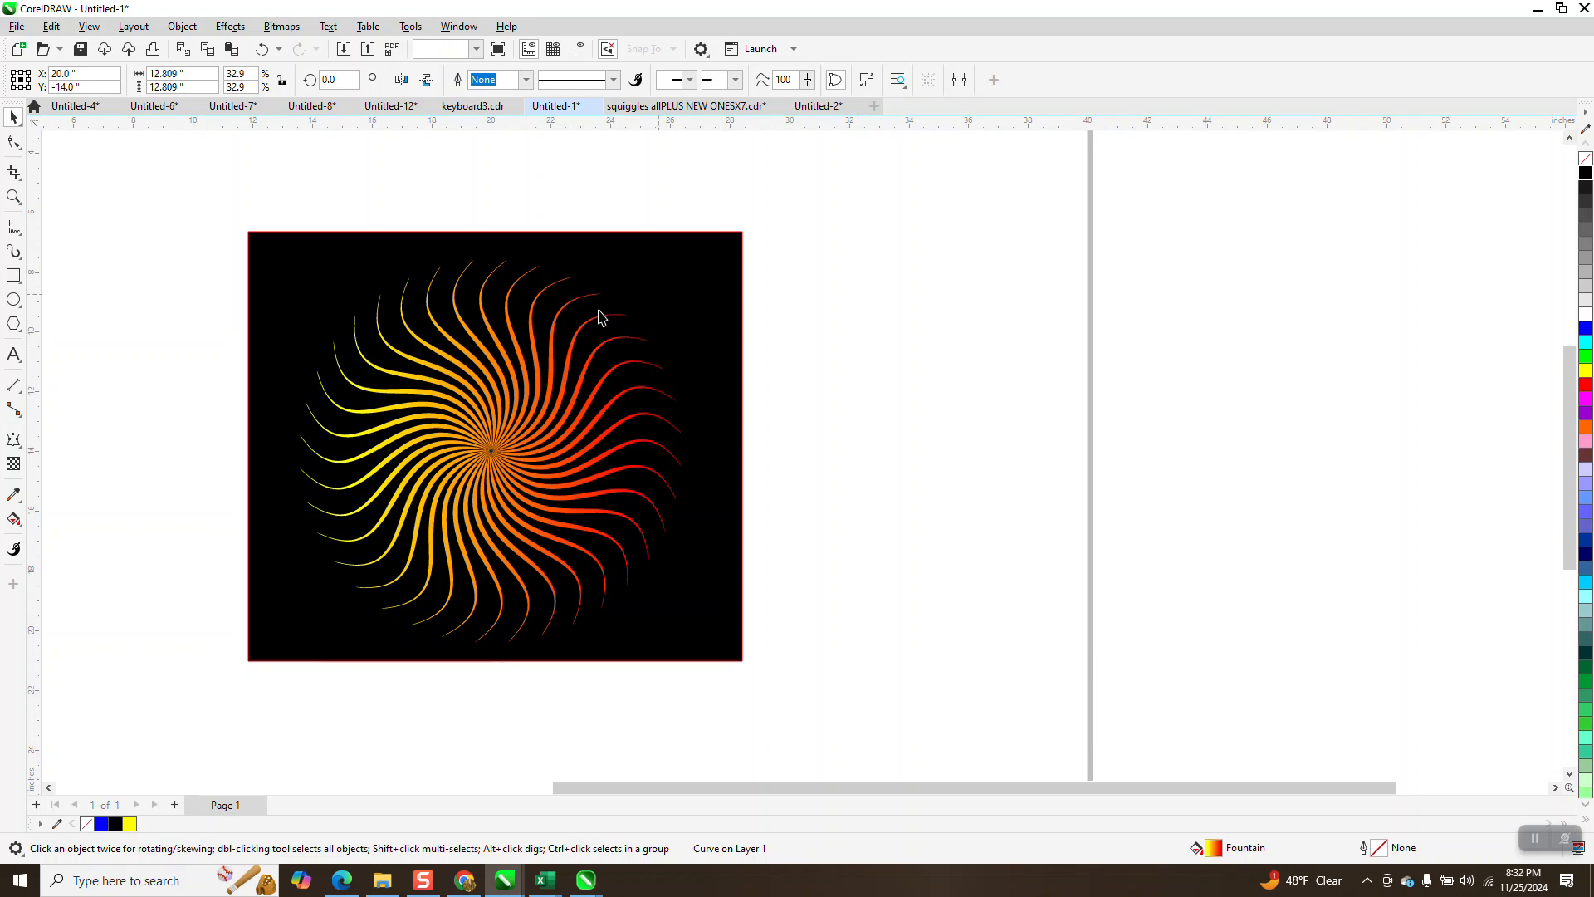
click(523, 378)
mouse_move(525, 379)
mouse_down()
mouse_move(582, 384)
mouse_move(535, 376)
mouse_up()
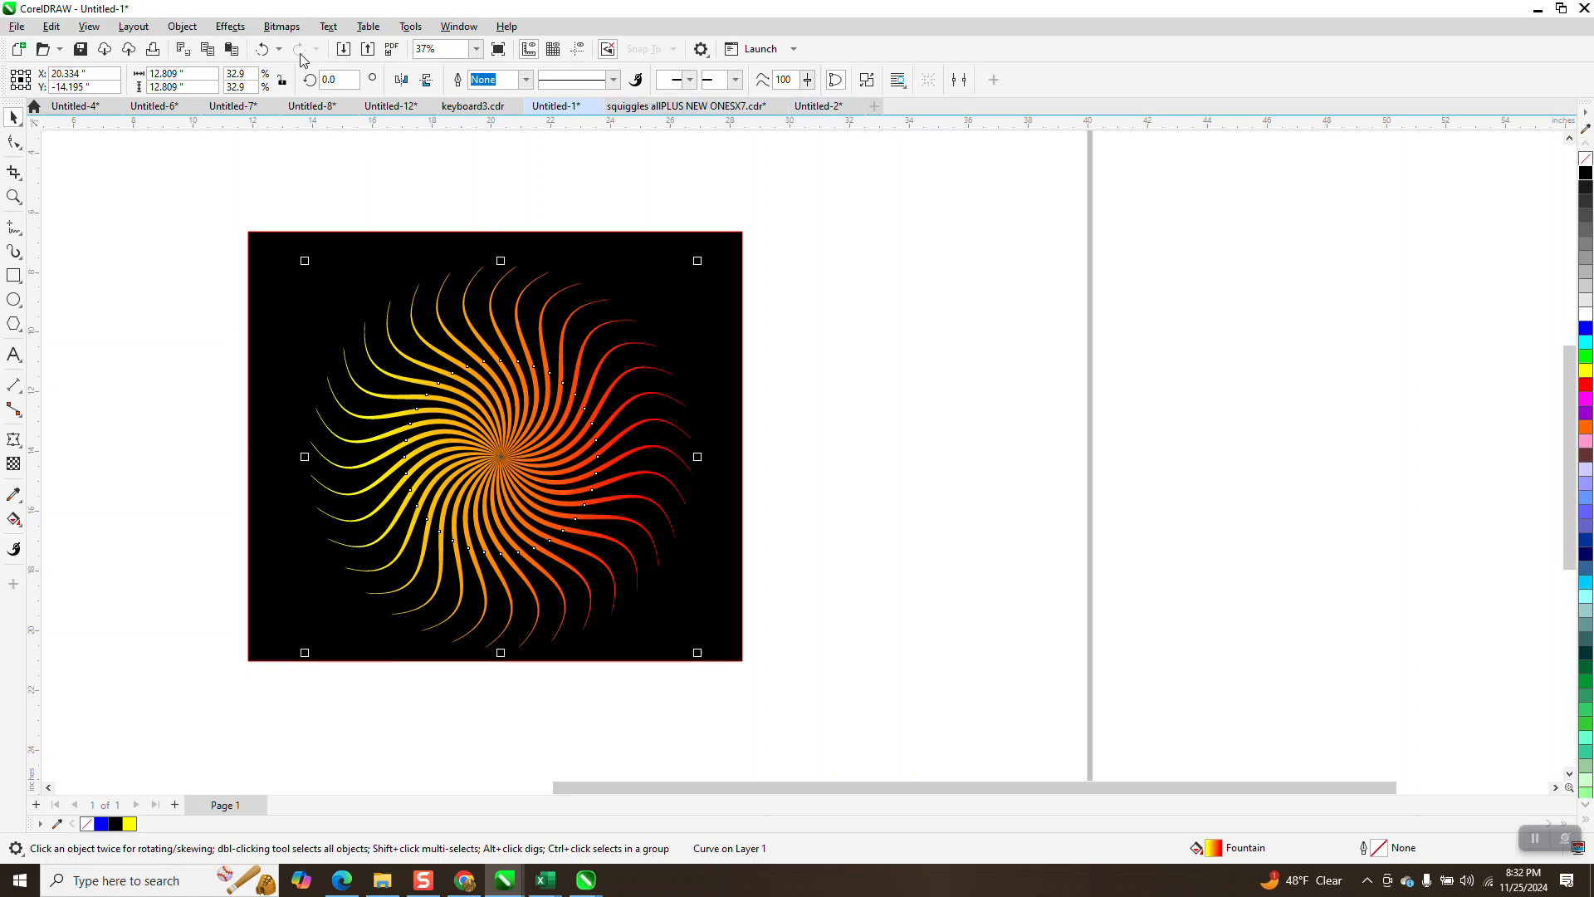
- Send the swirl to the back of the page, and send the black rectangle behind it to the back of the layer
click(186, 27)
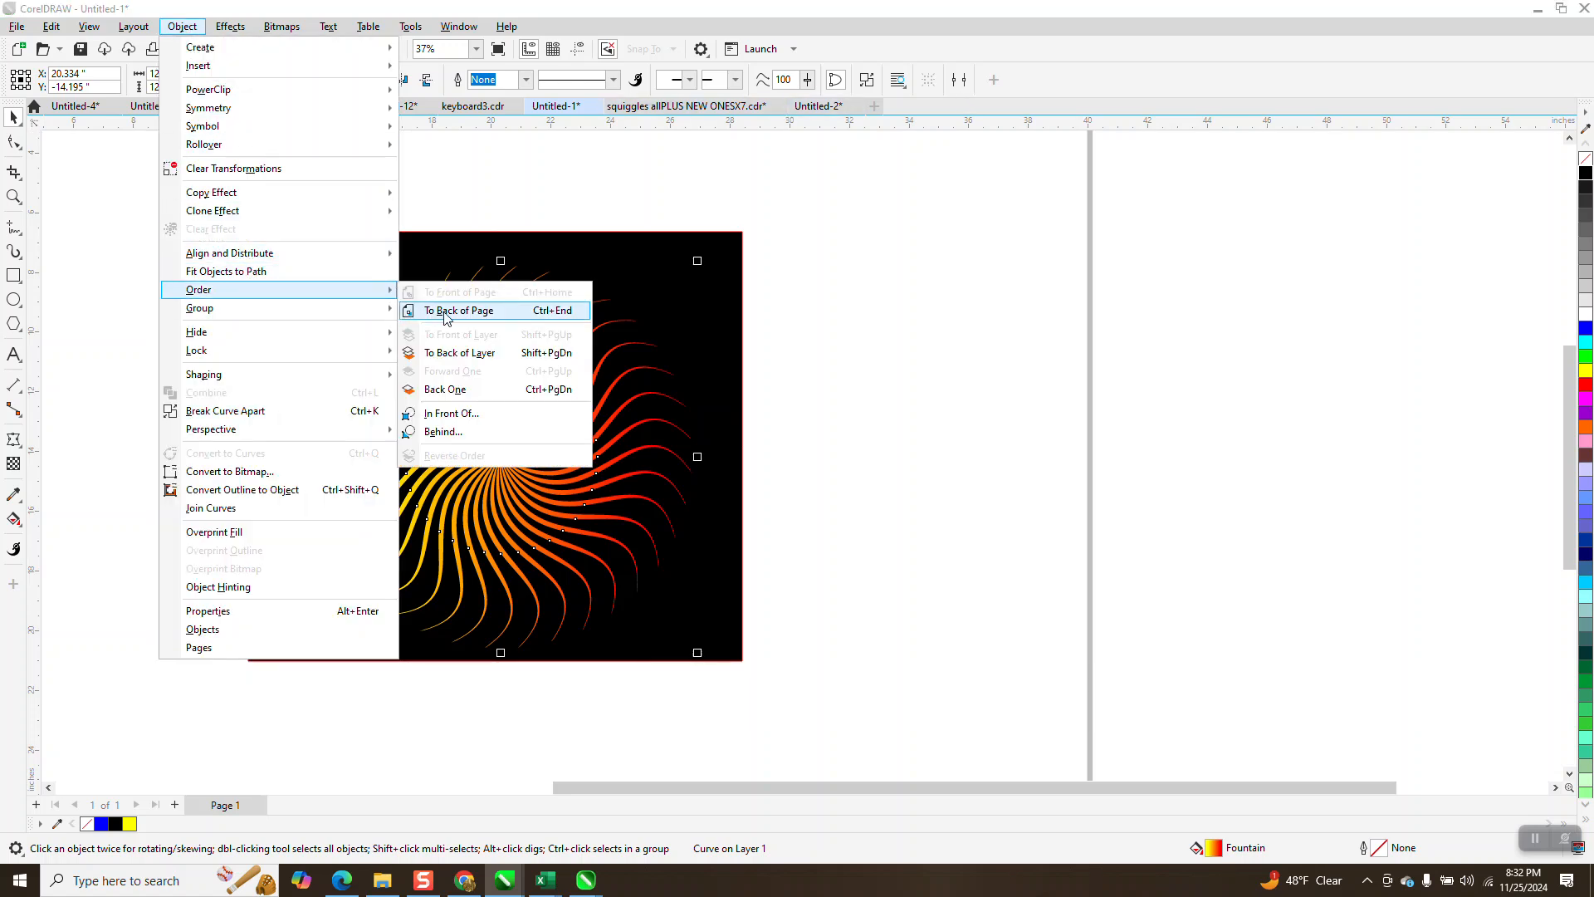
click(447, 312)
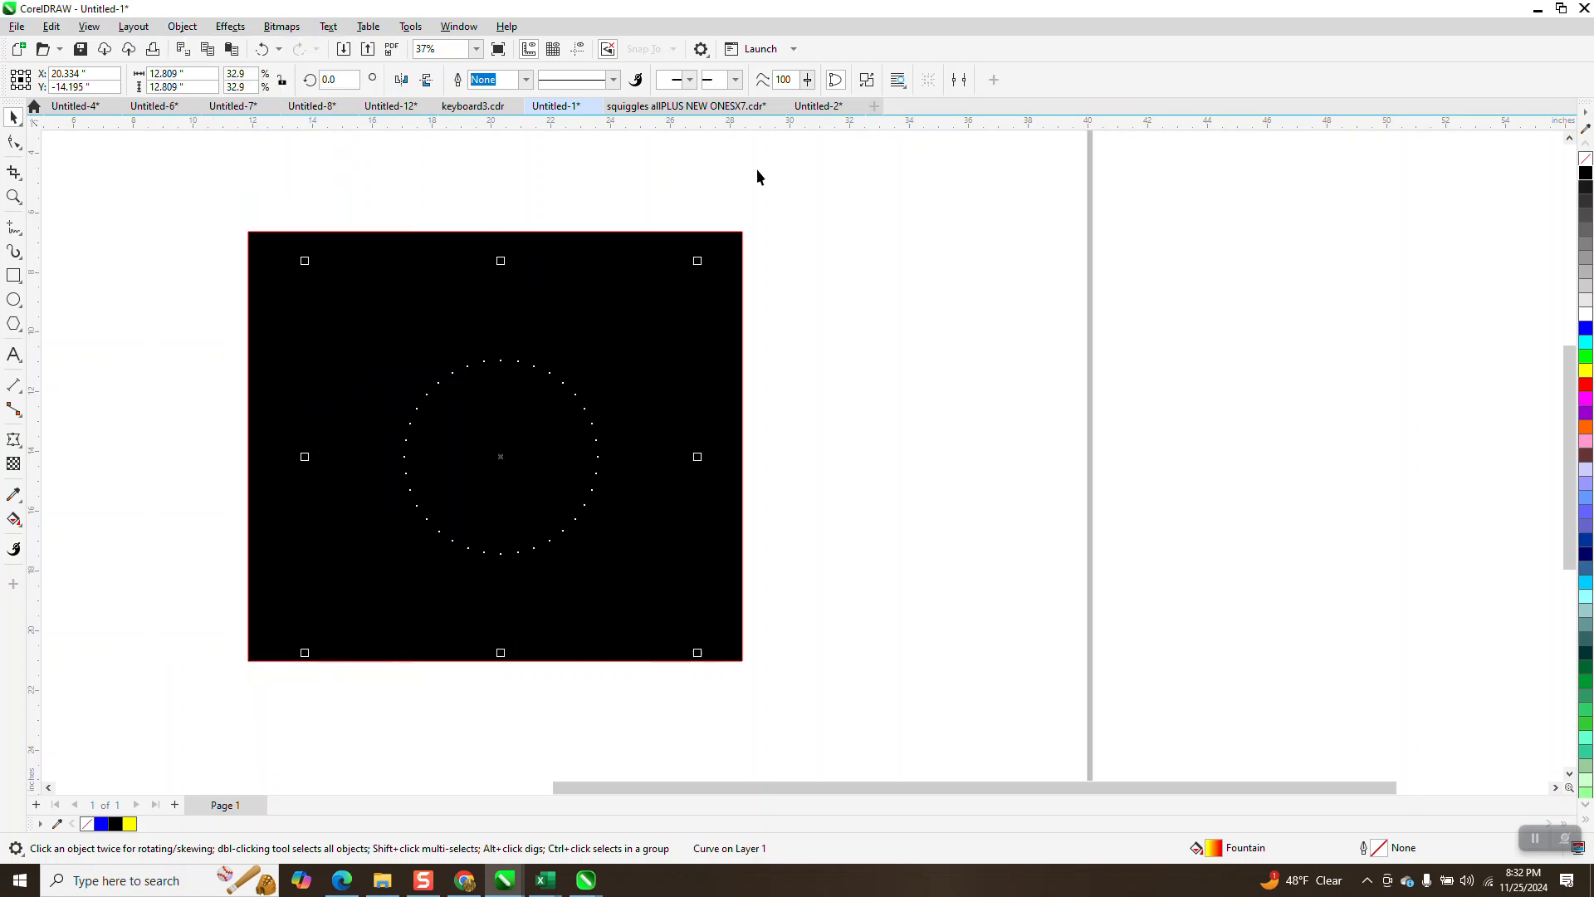
click(778, 171)
click(727, 240)
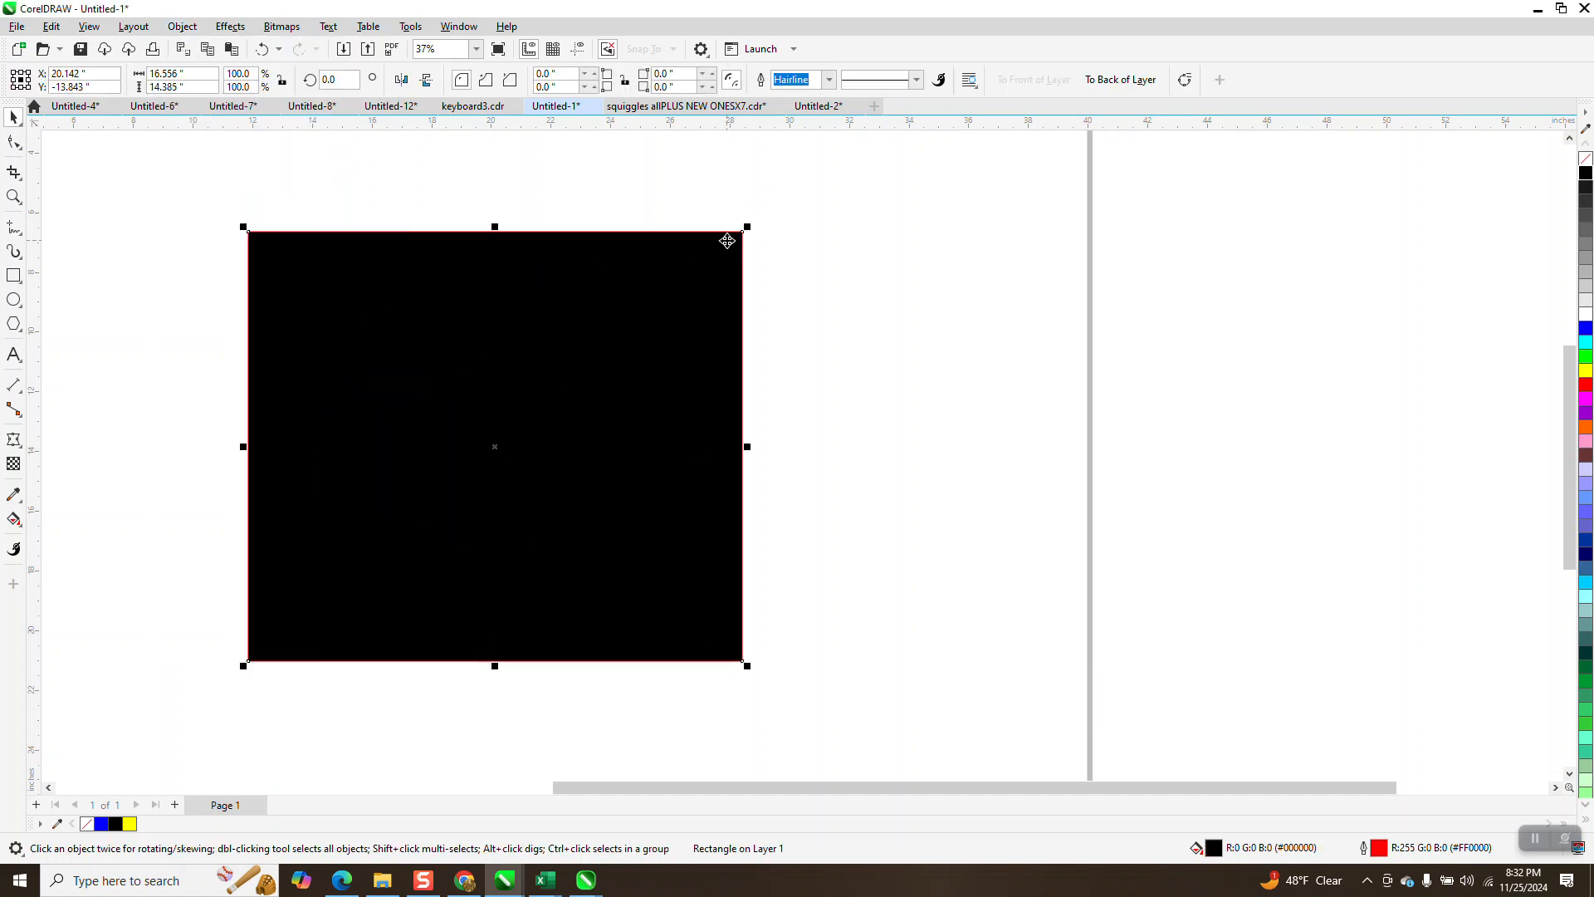
click(1126, 81)
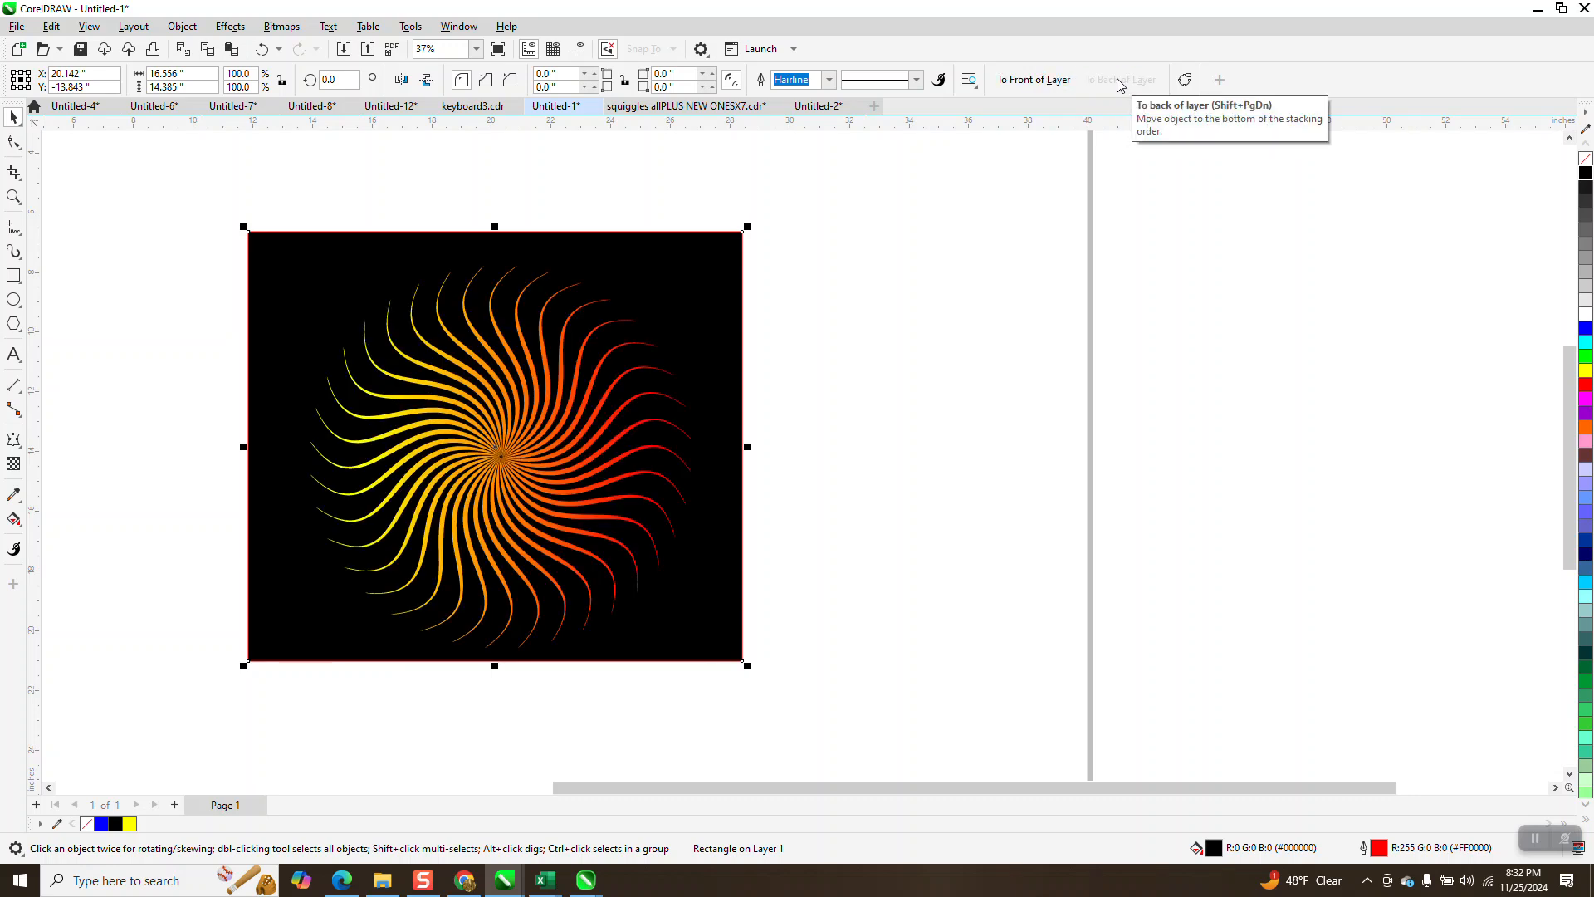
- Check the caption and image display options of the To Back of Layer toolbar item without changing them
right_click(1119, 83)
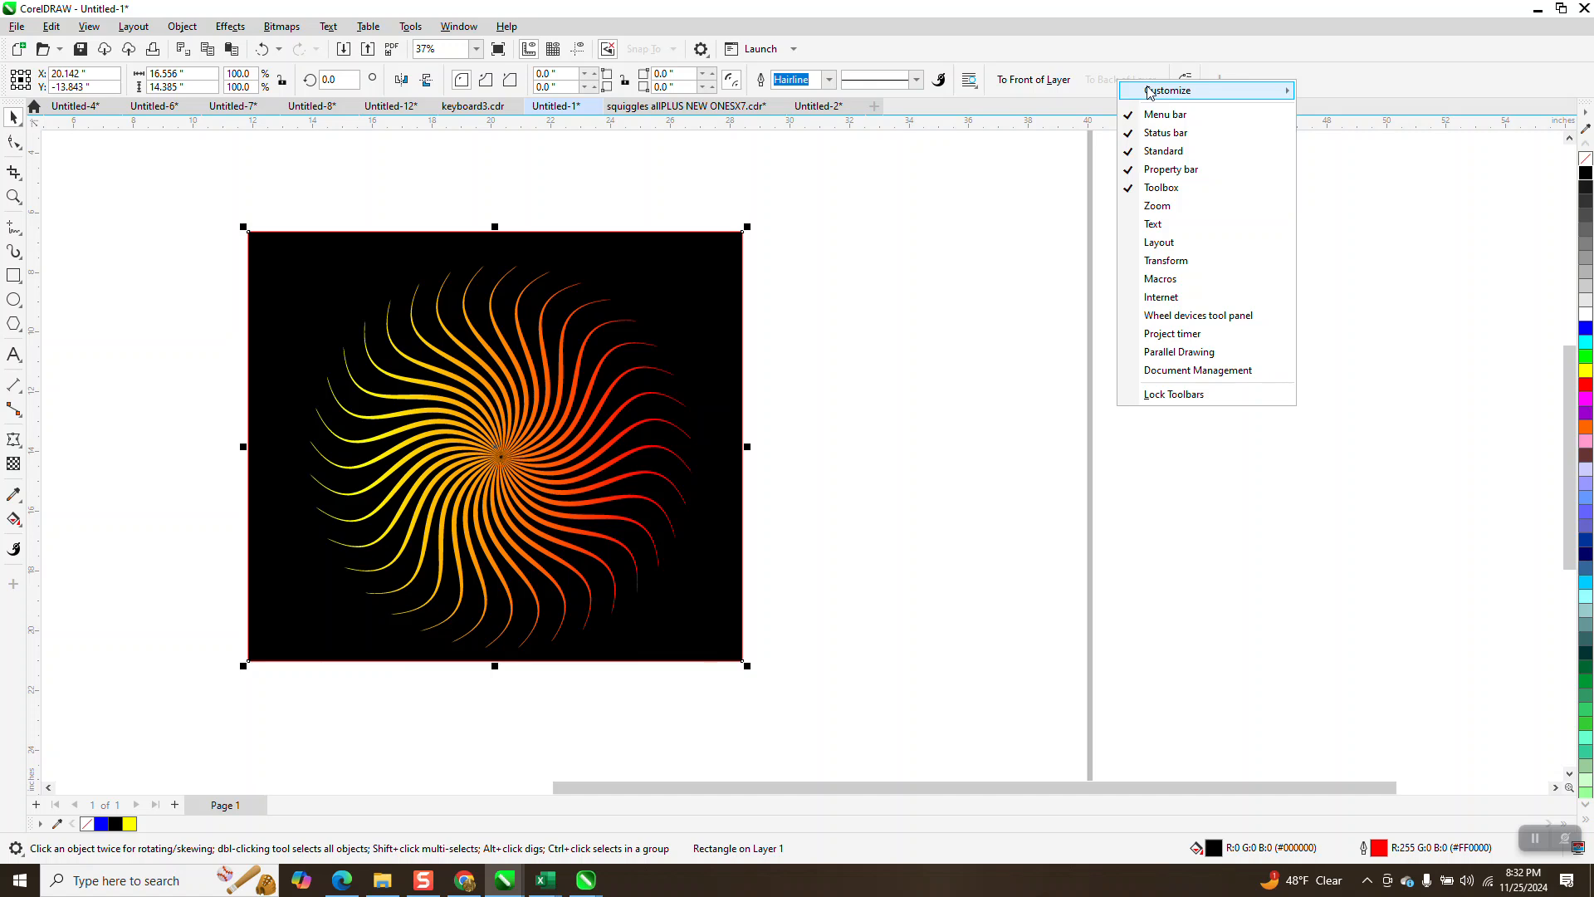
mouse_move(1150, 91)
mouse_move(1333, 118)
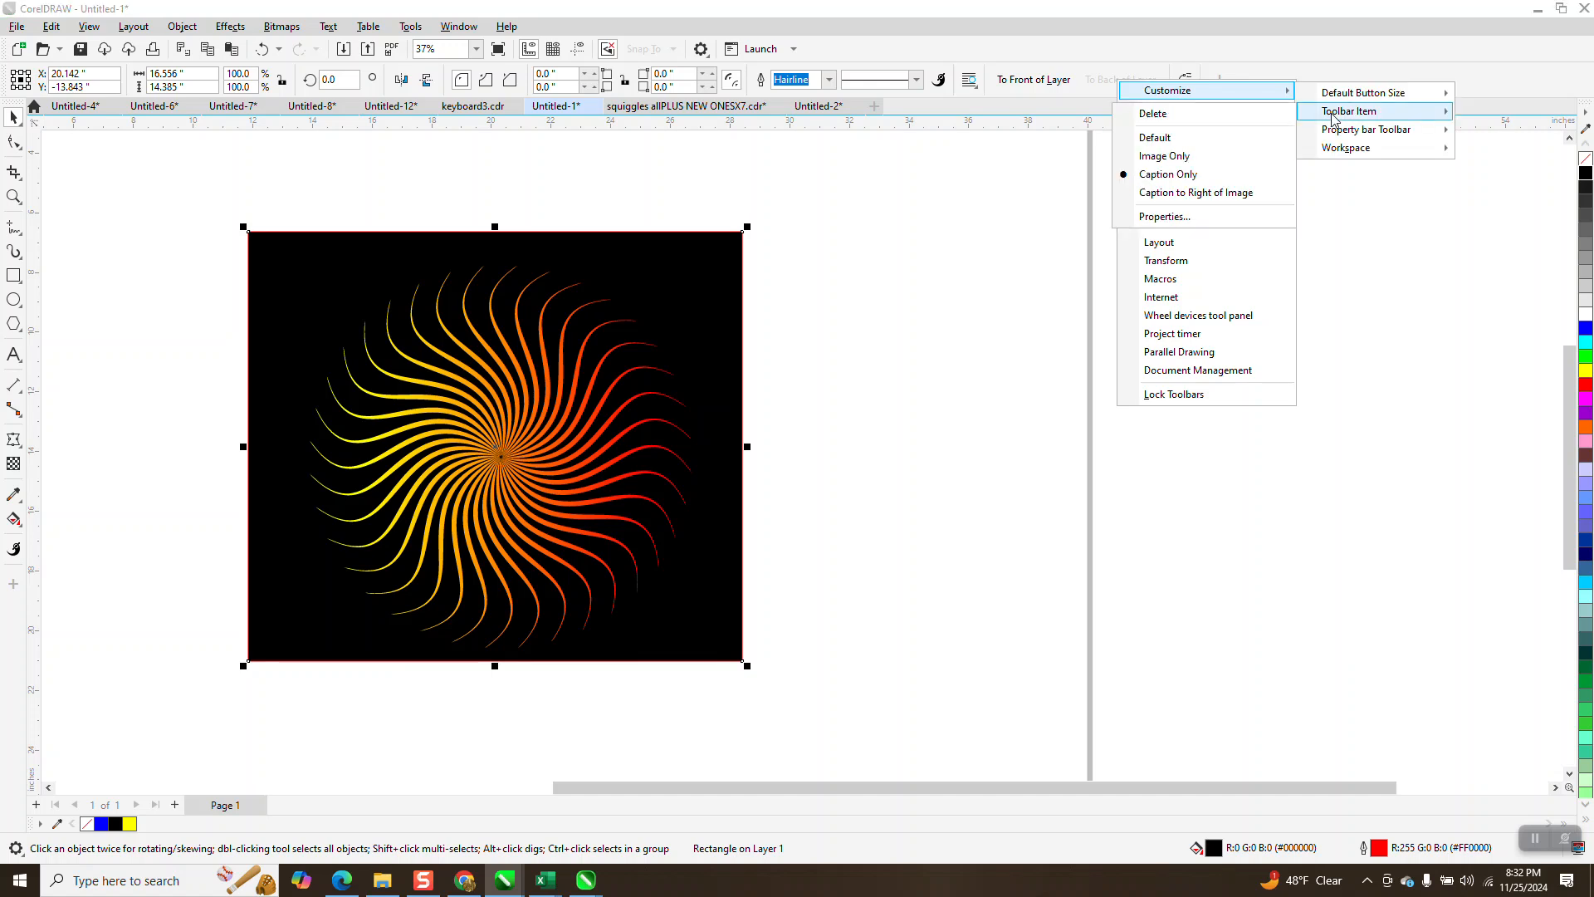
click(993, 208)
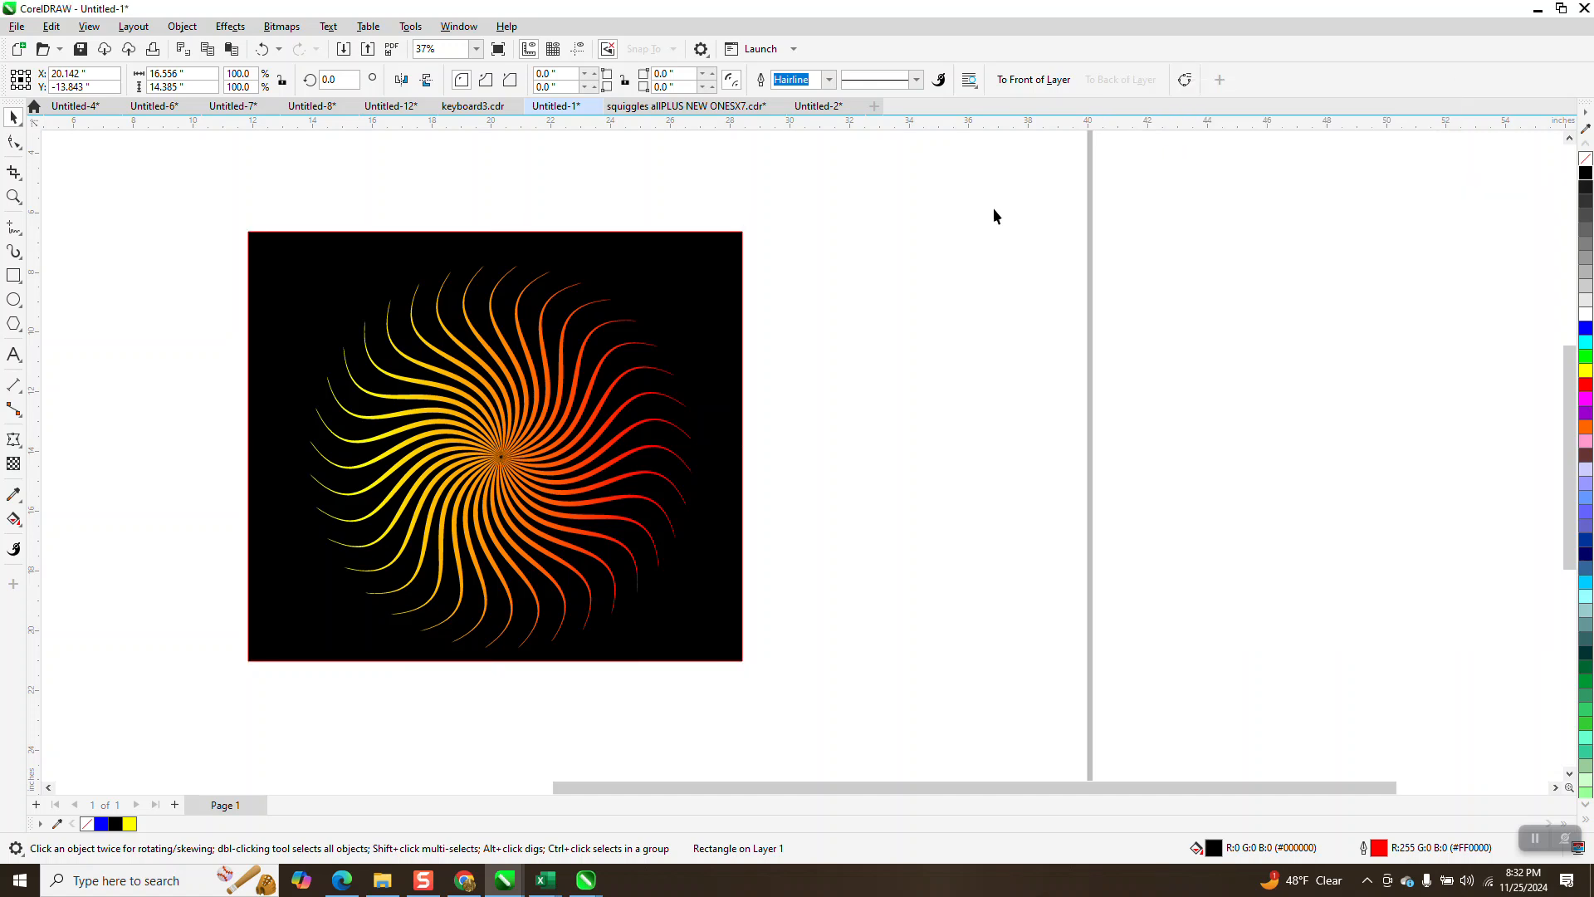
- Bring the black rectangle to the front of the layer, return it to the back behind the swirl, and deselect it
click(724, 262)
click(1034, 80)
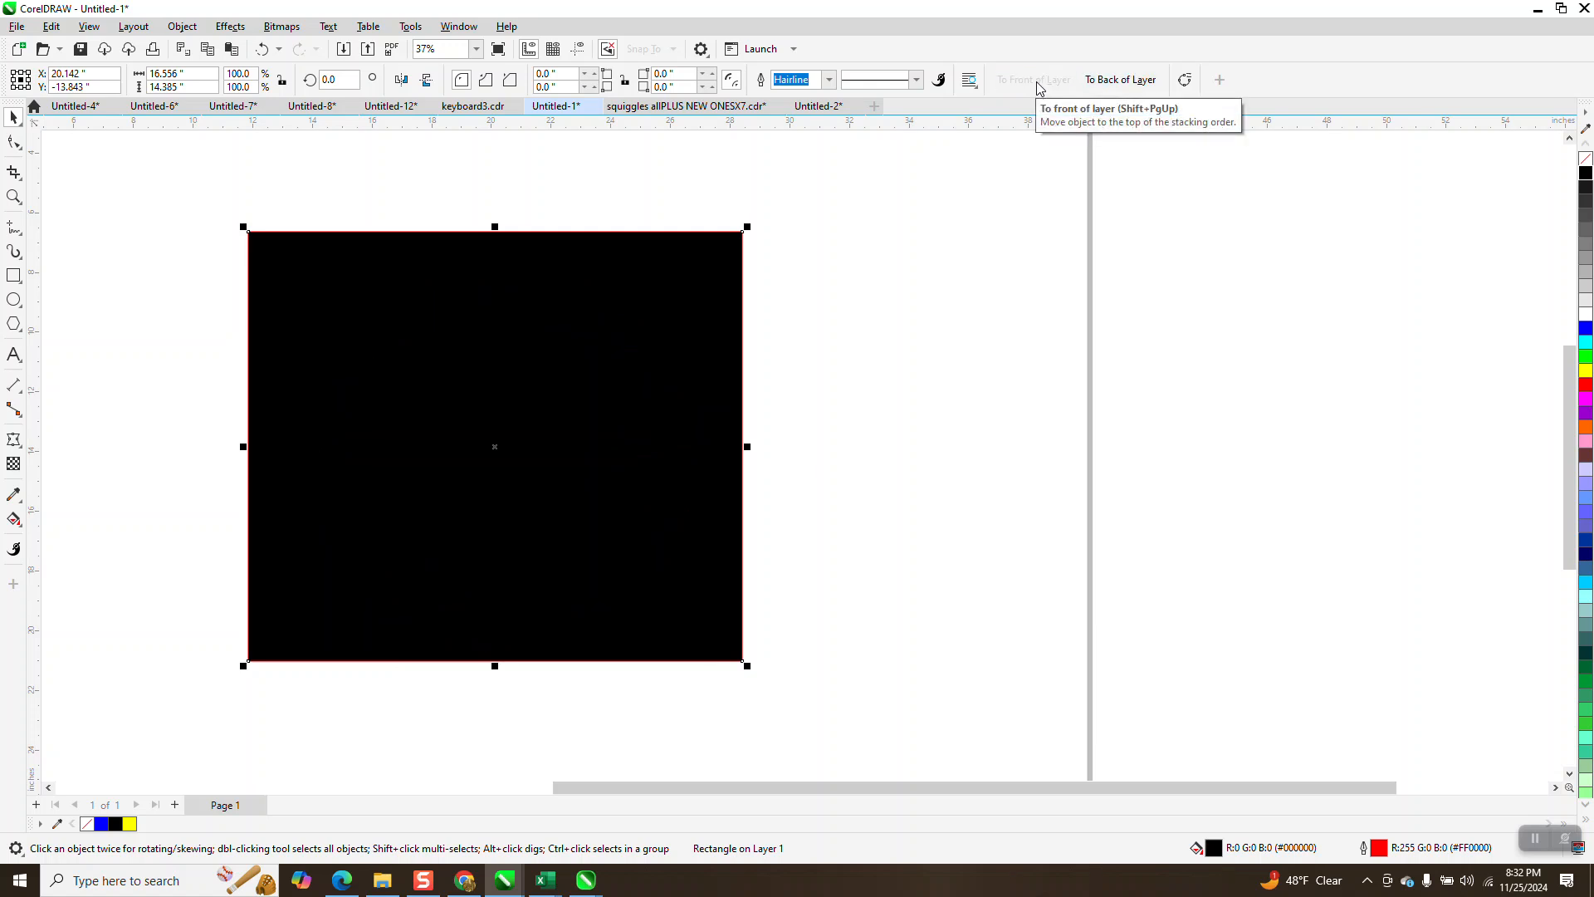
click(1144, 83)
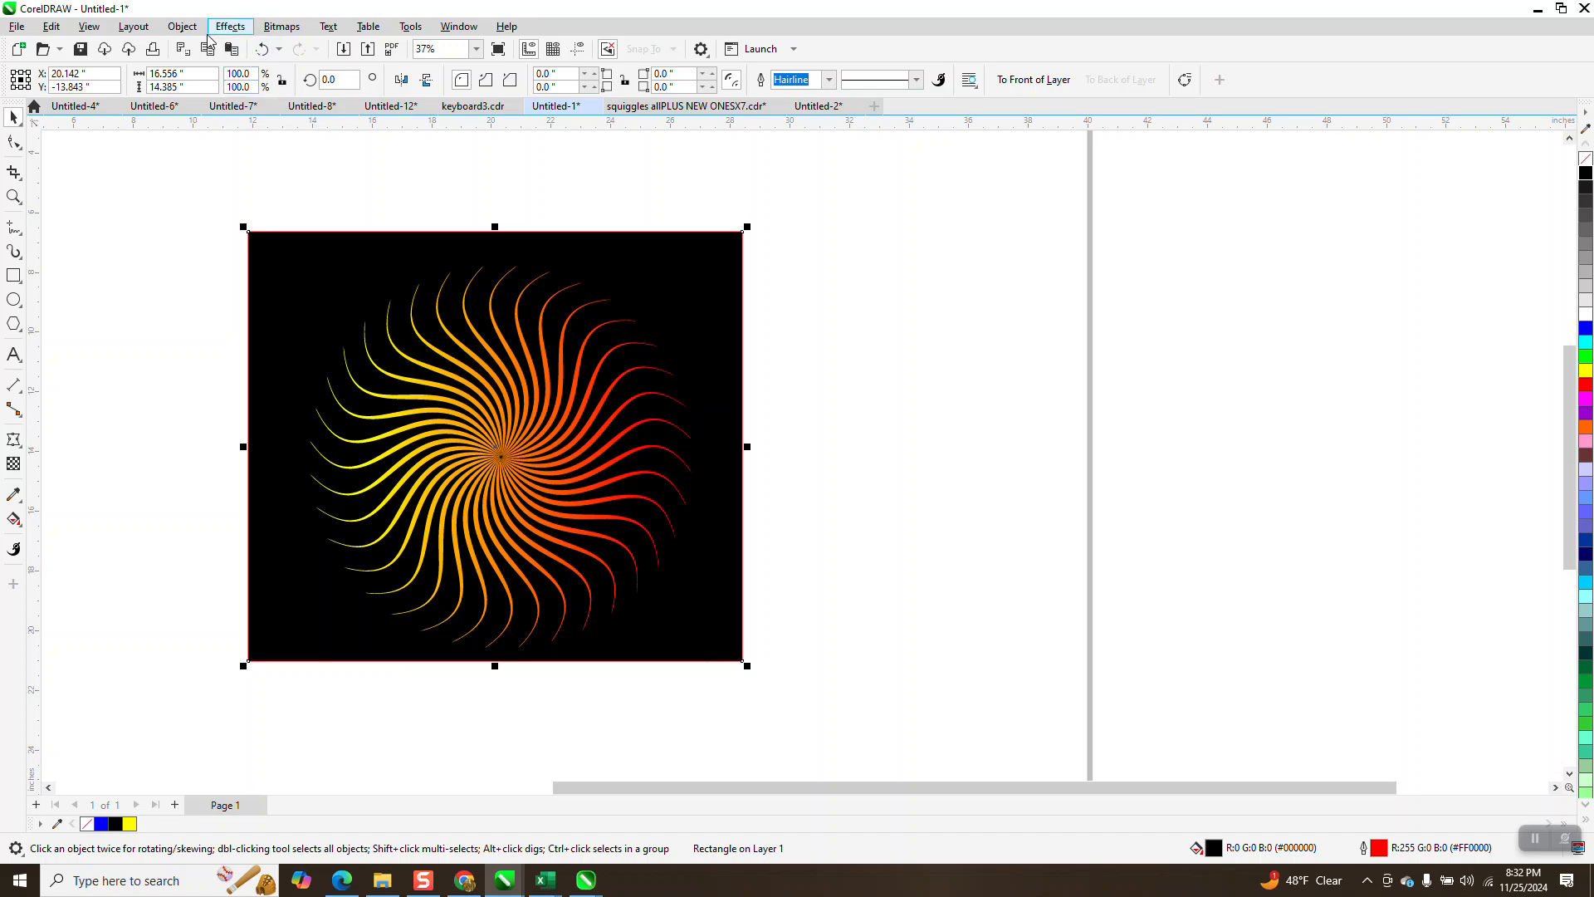
click(710, 171)
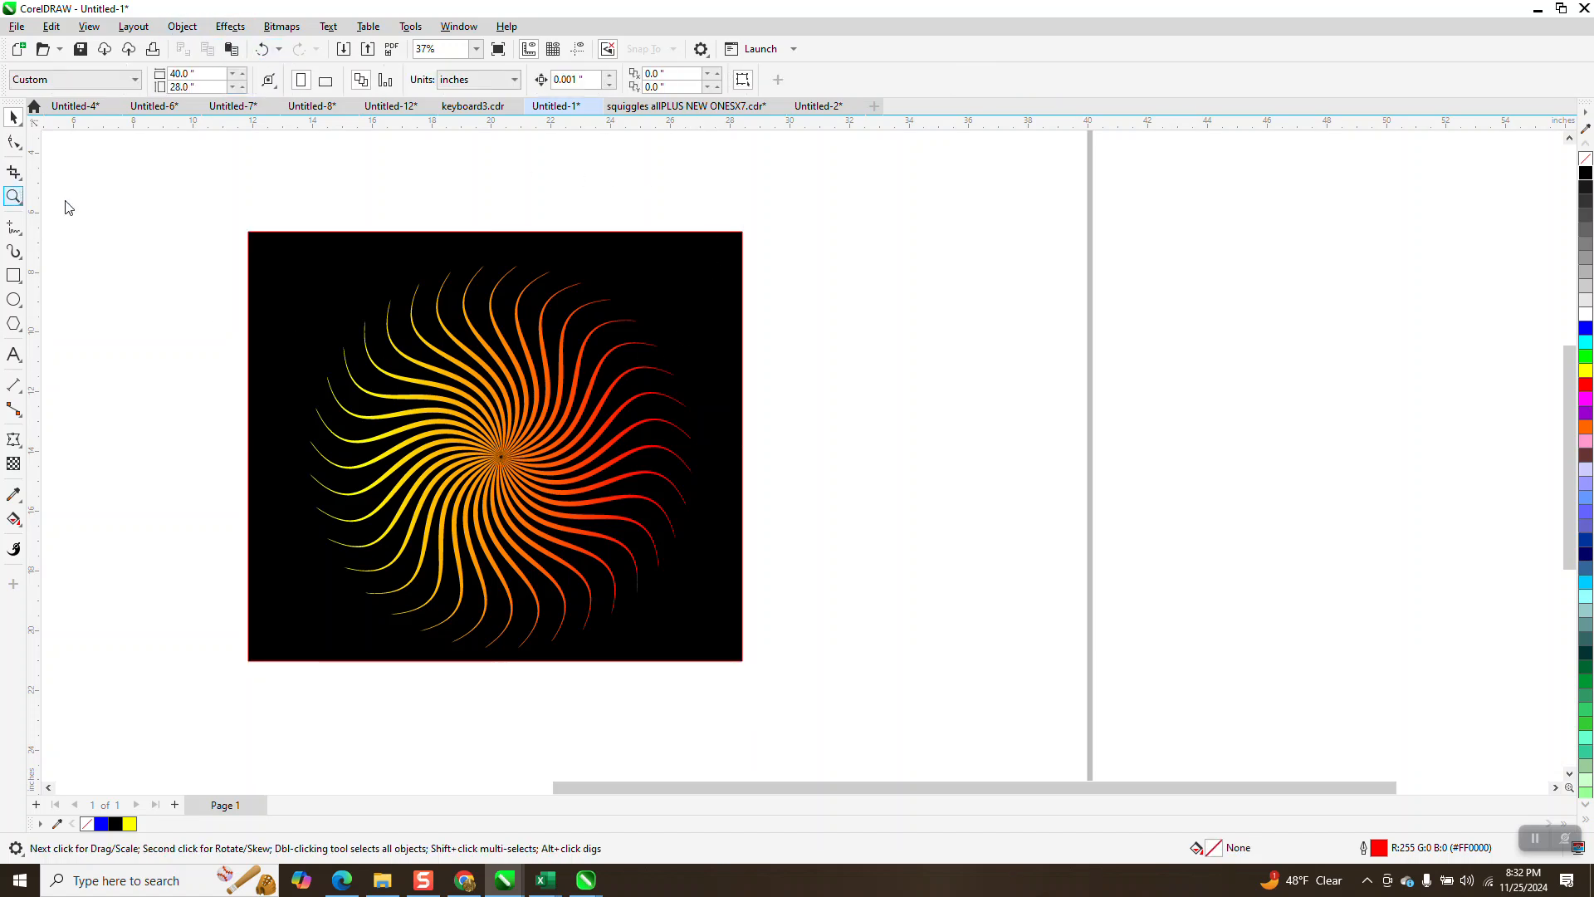
- Zoom in on the swirl artwork and select the black rectangle to examine its layer-order commands
key(z)
drag(221, 233, 779, 635)
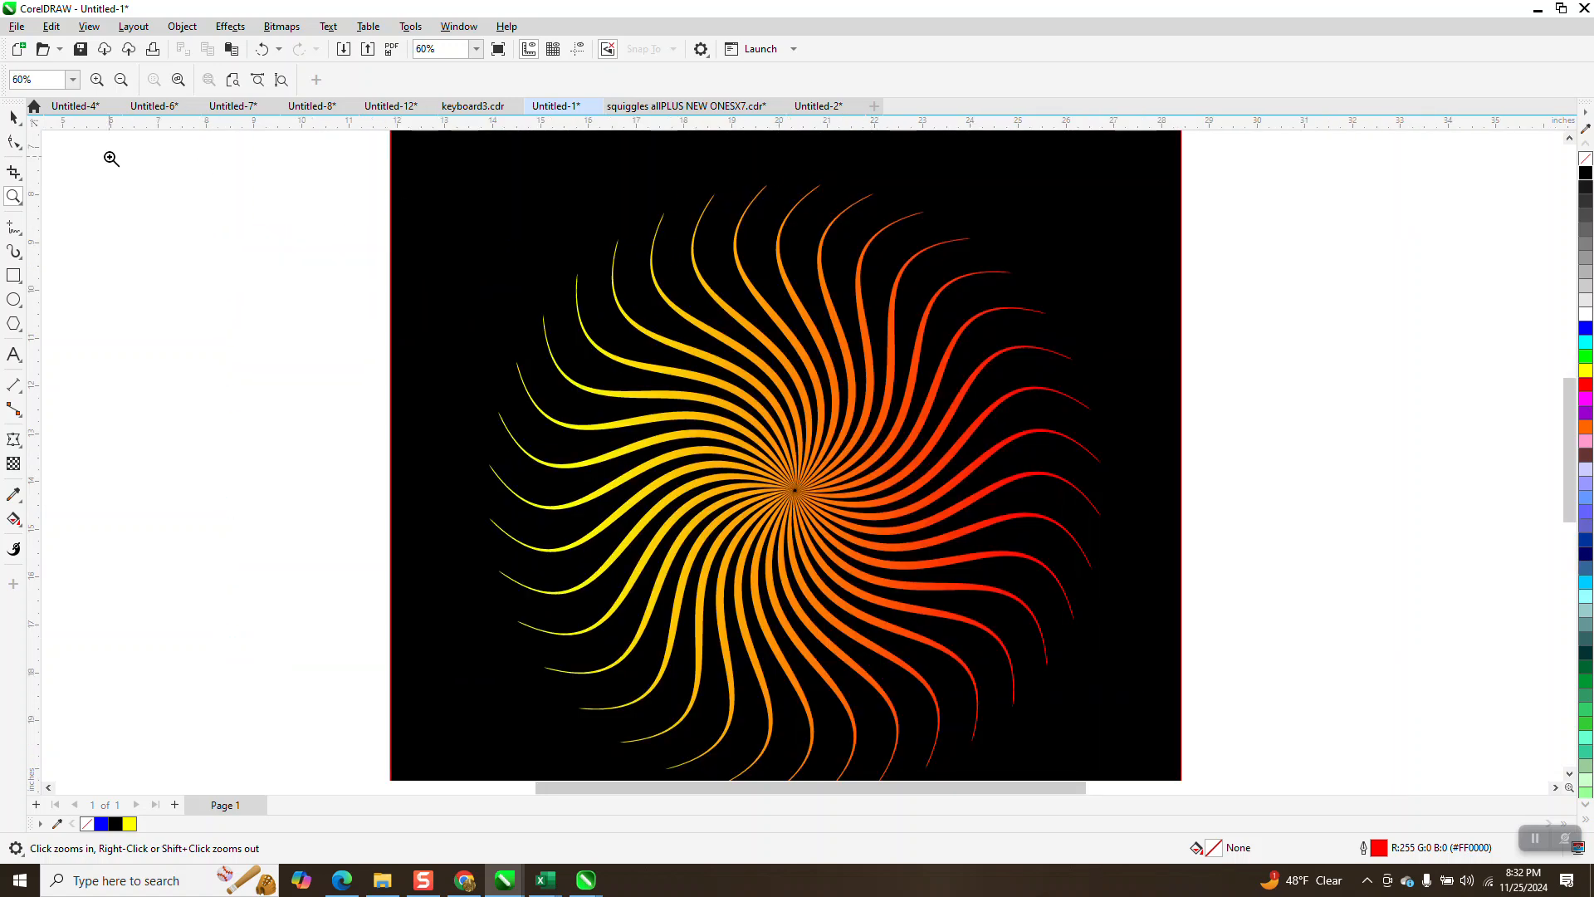
click(24, 125)
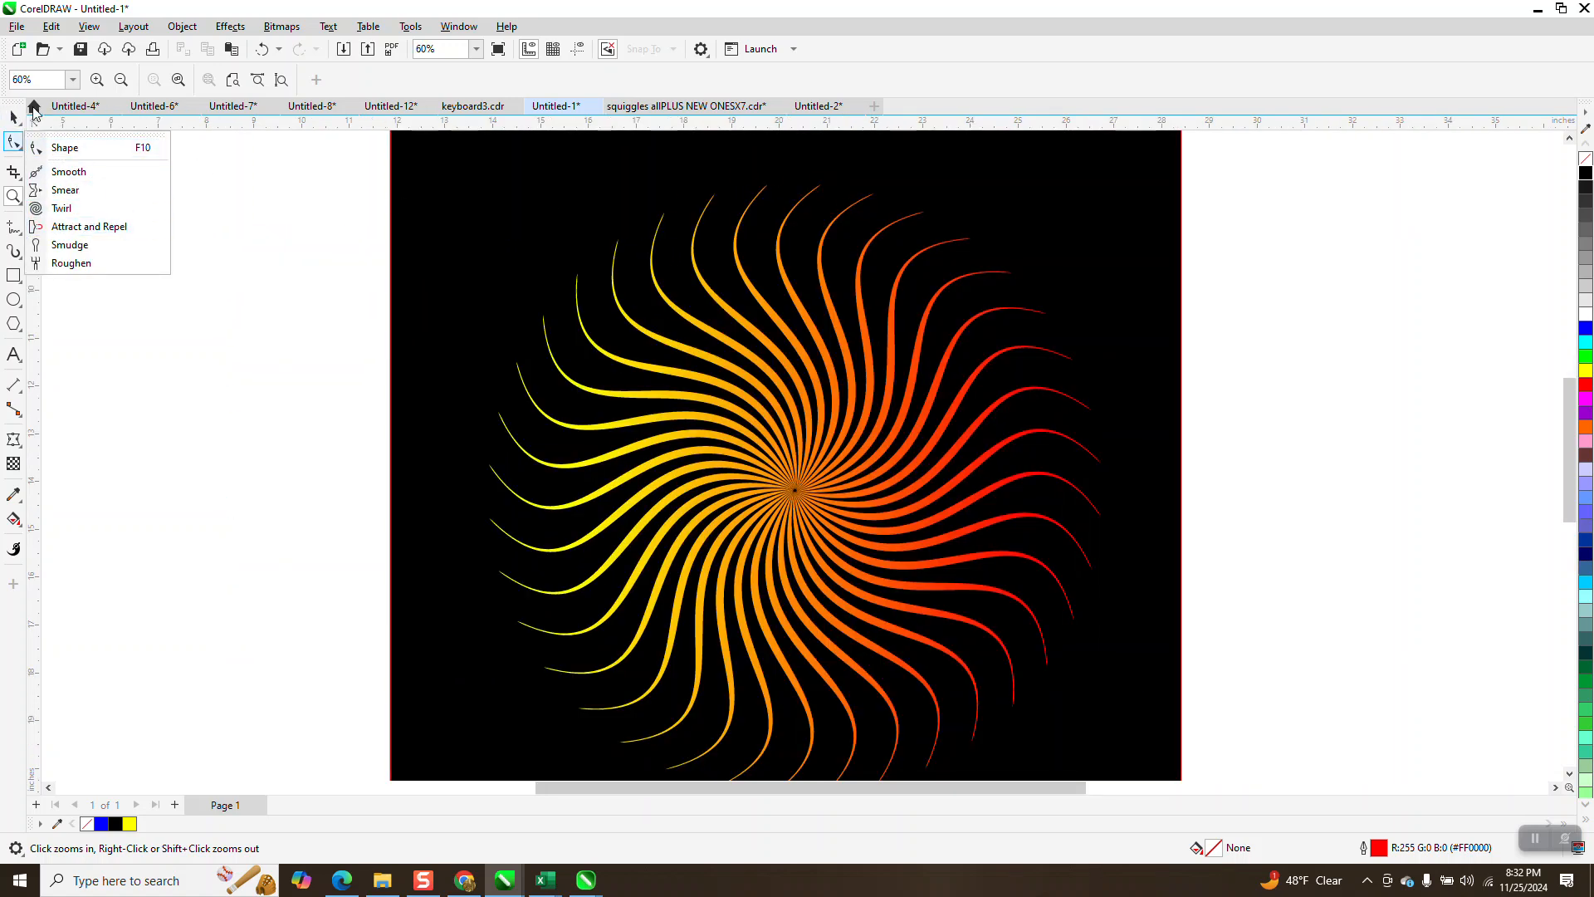
click(14, 115)
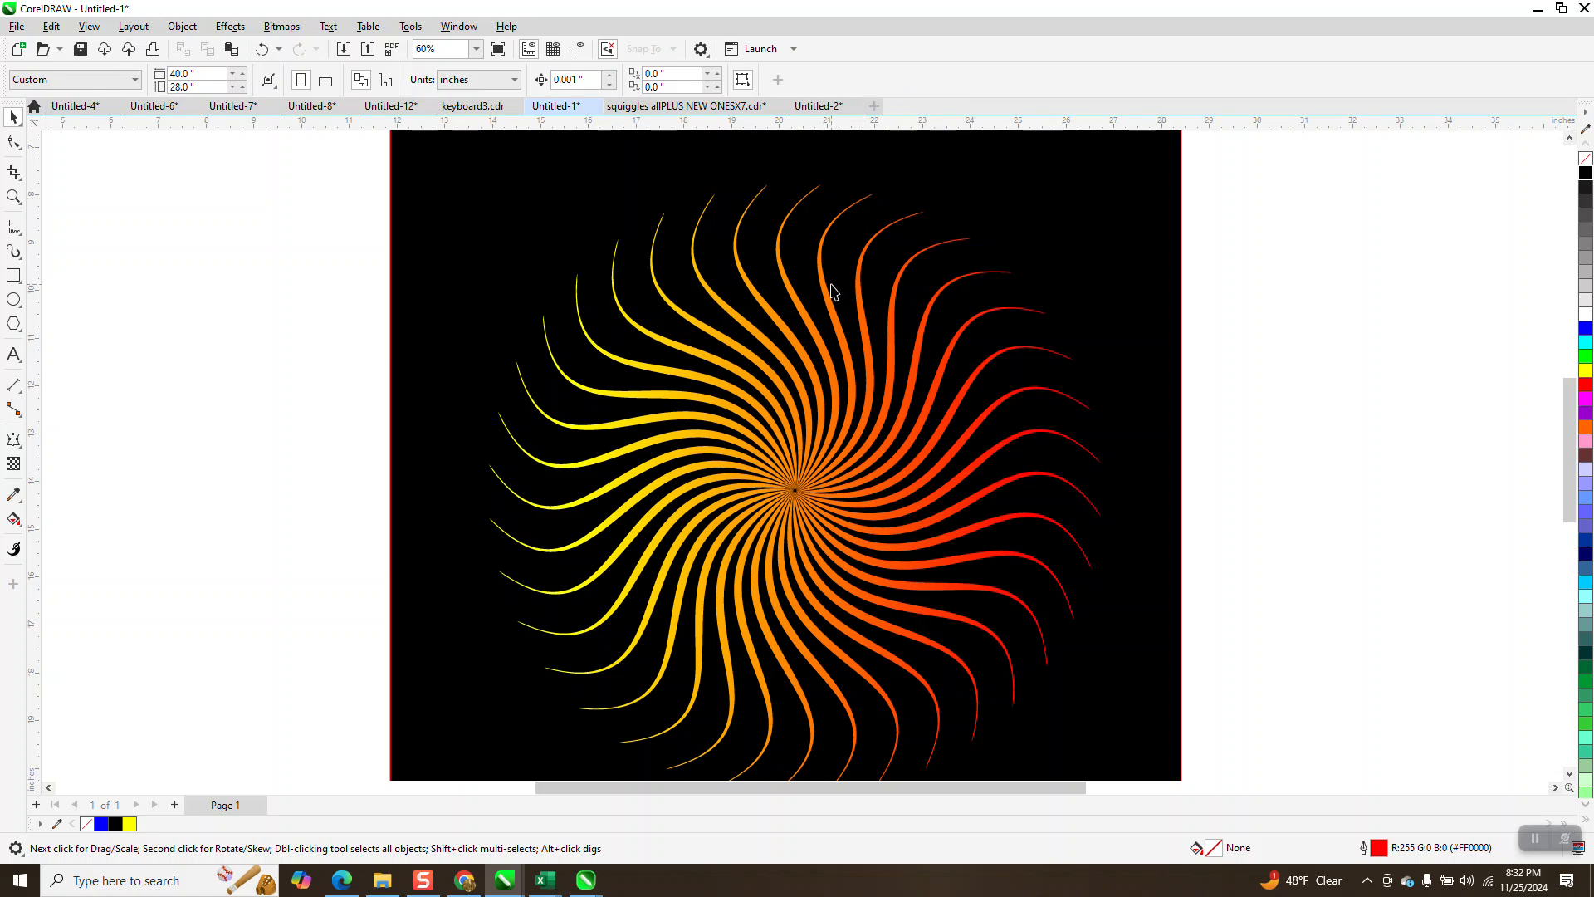
click(964, 196)
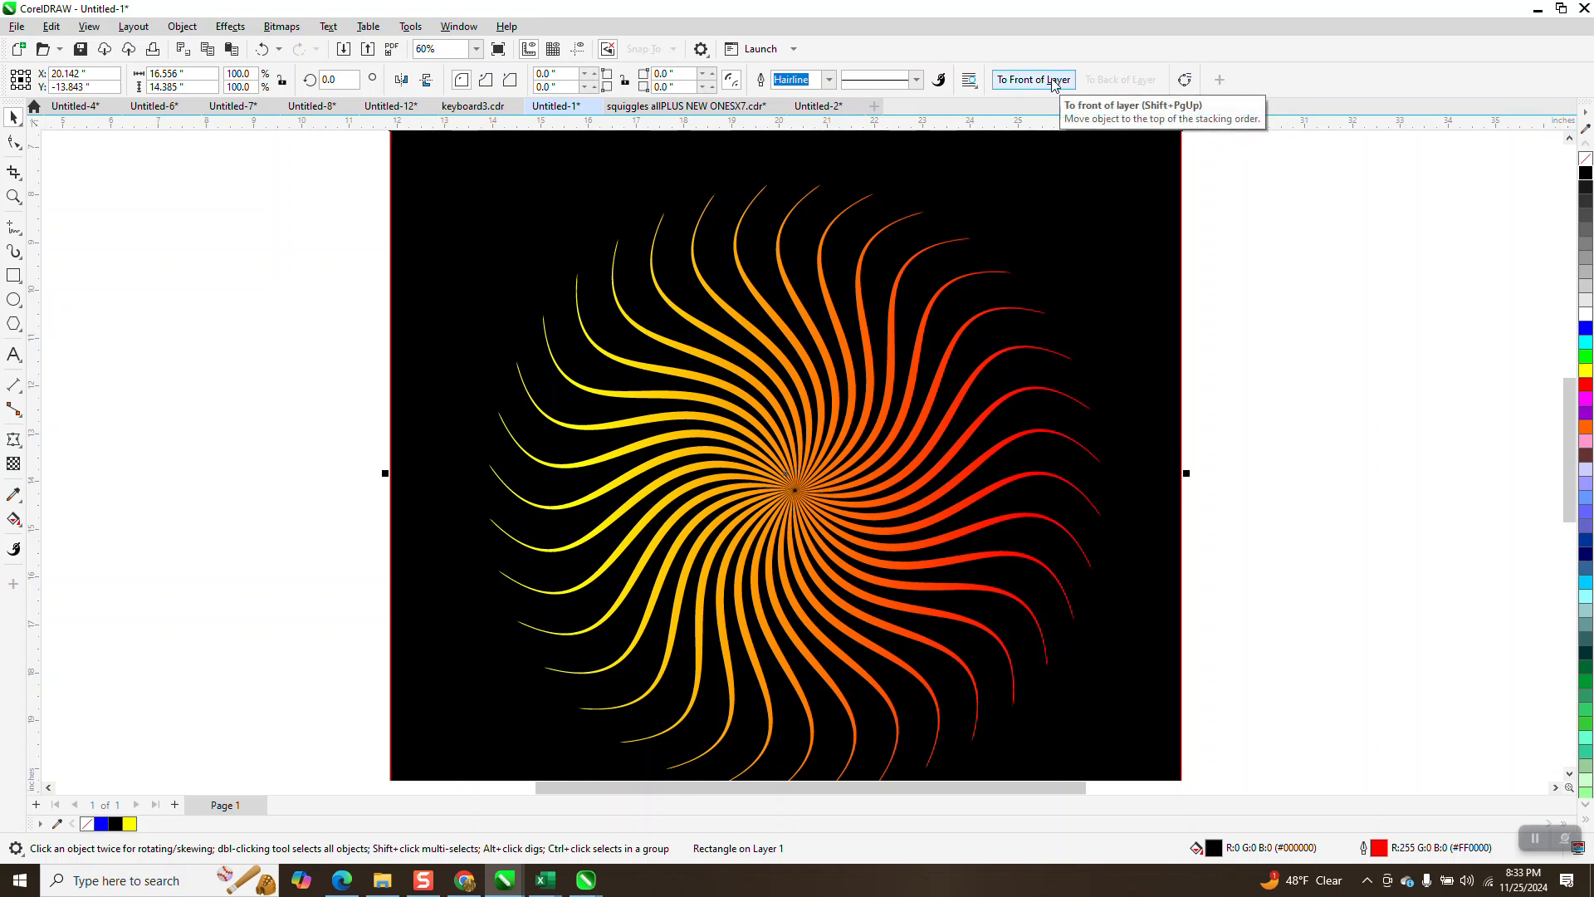
- Draw two small overlapping squares beside the black rectangle, the lower one about 0.97 inches wide
click(17, 274)
drag(1323, 251, 1367, 345)
click(14, 118)
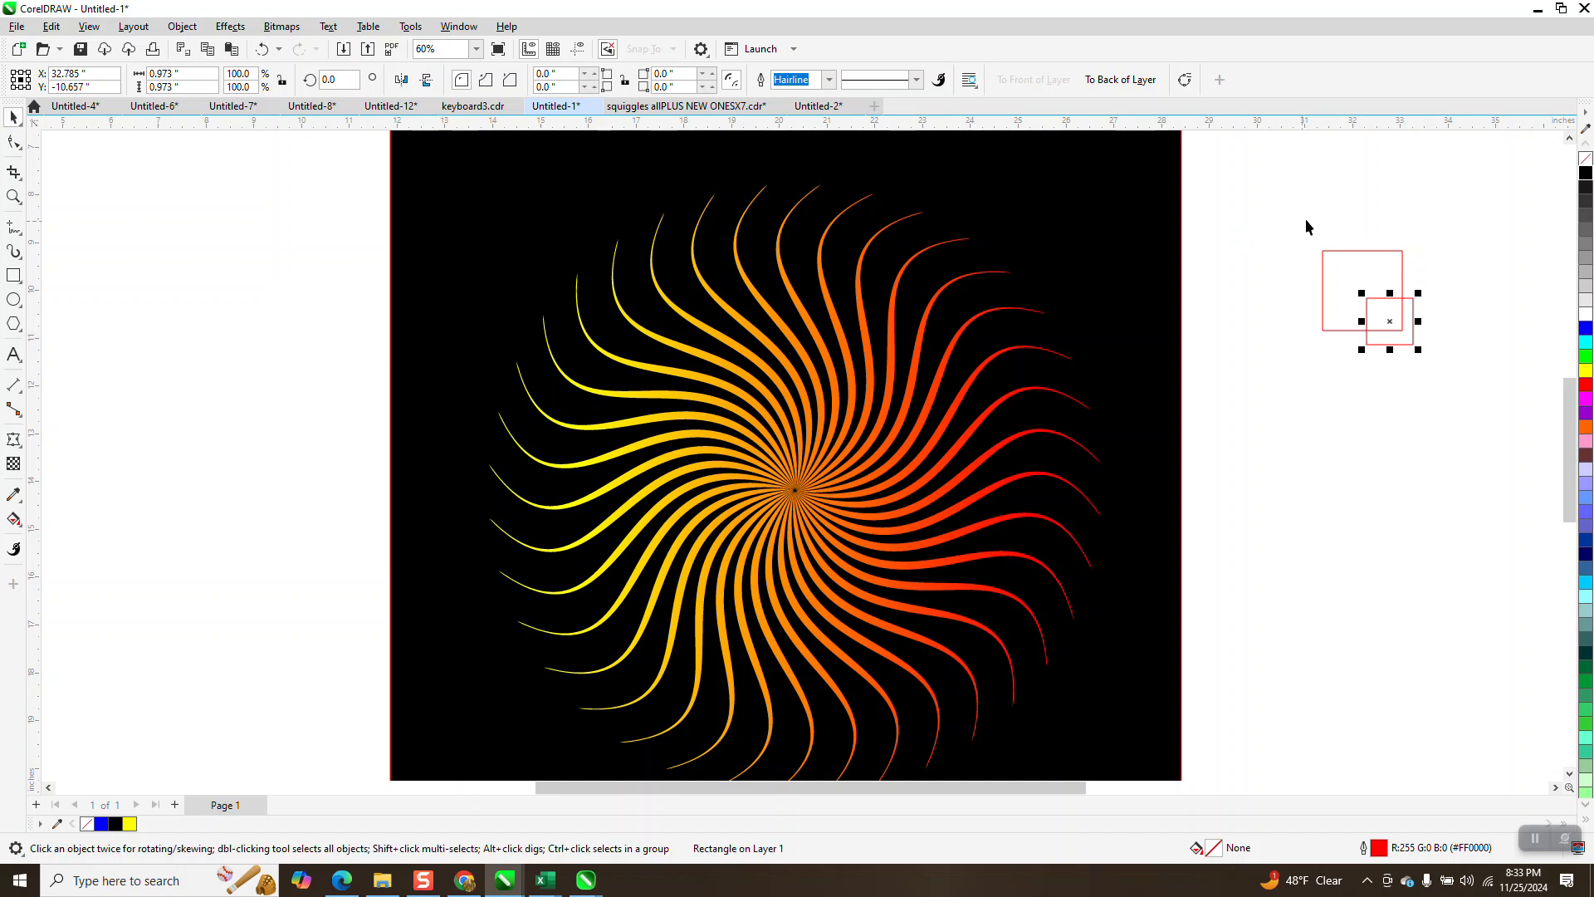
- Select both small squares, group them, and ungroup them again
drag(1300, 207, 1553, 407)
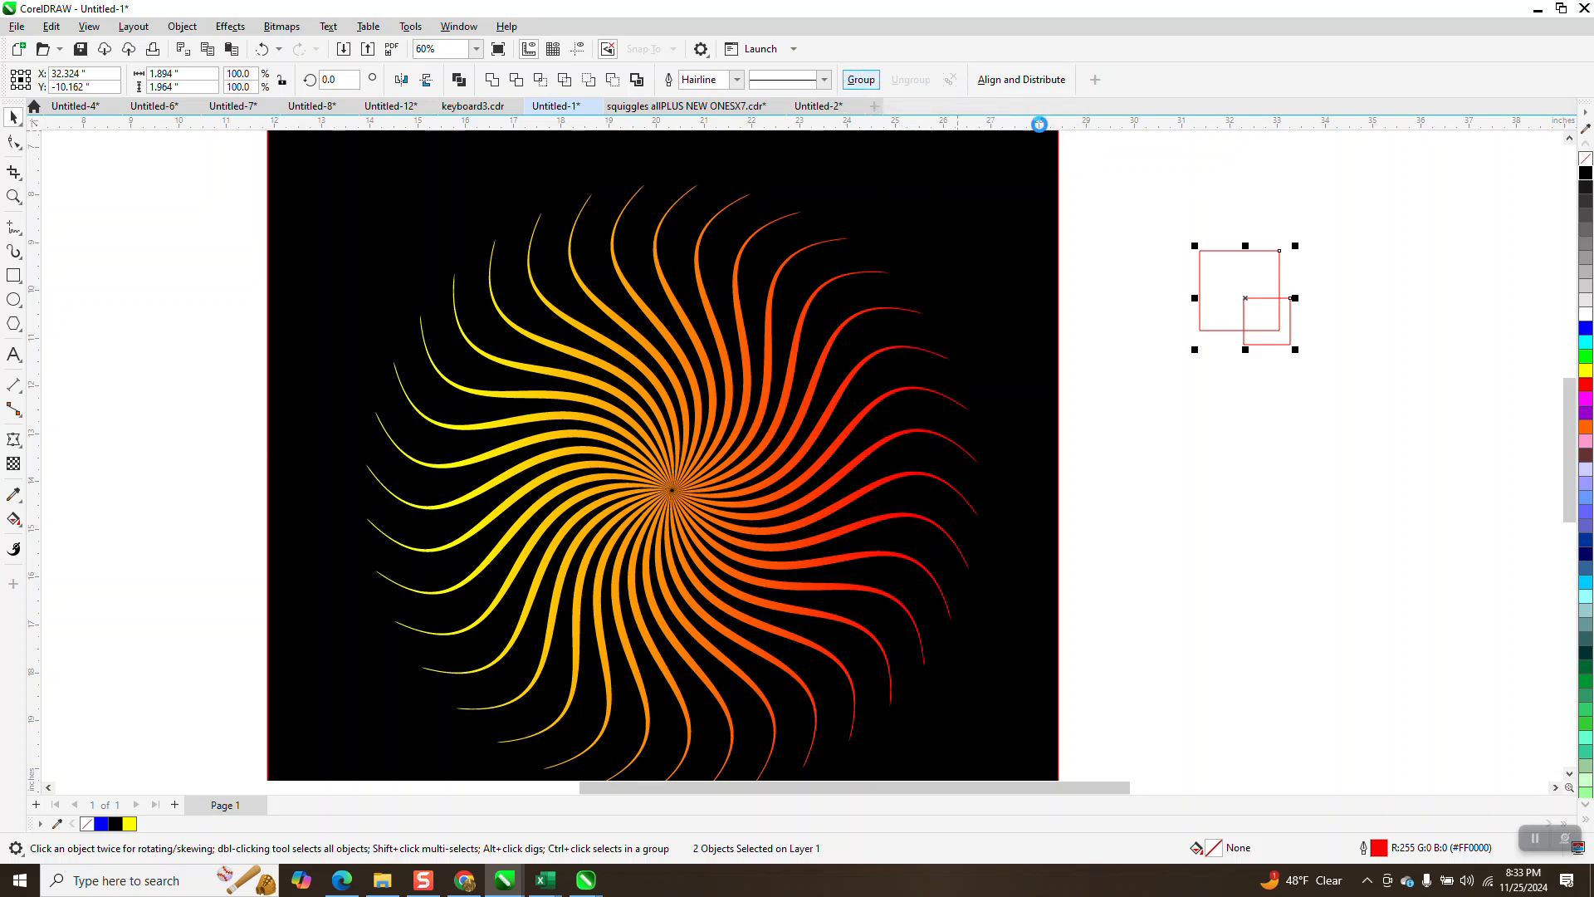
click(862, 79)
drag(1118, 168, 1332, 392)
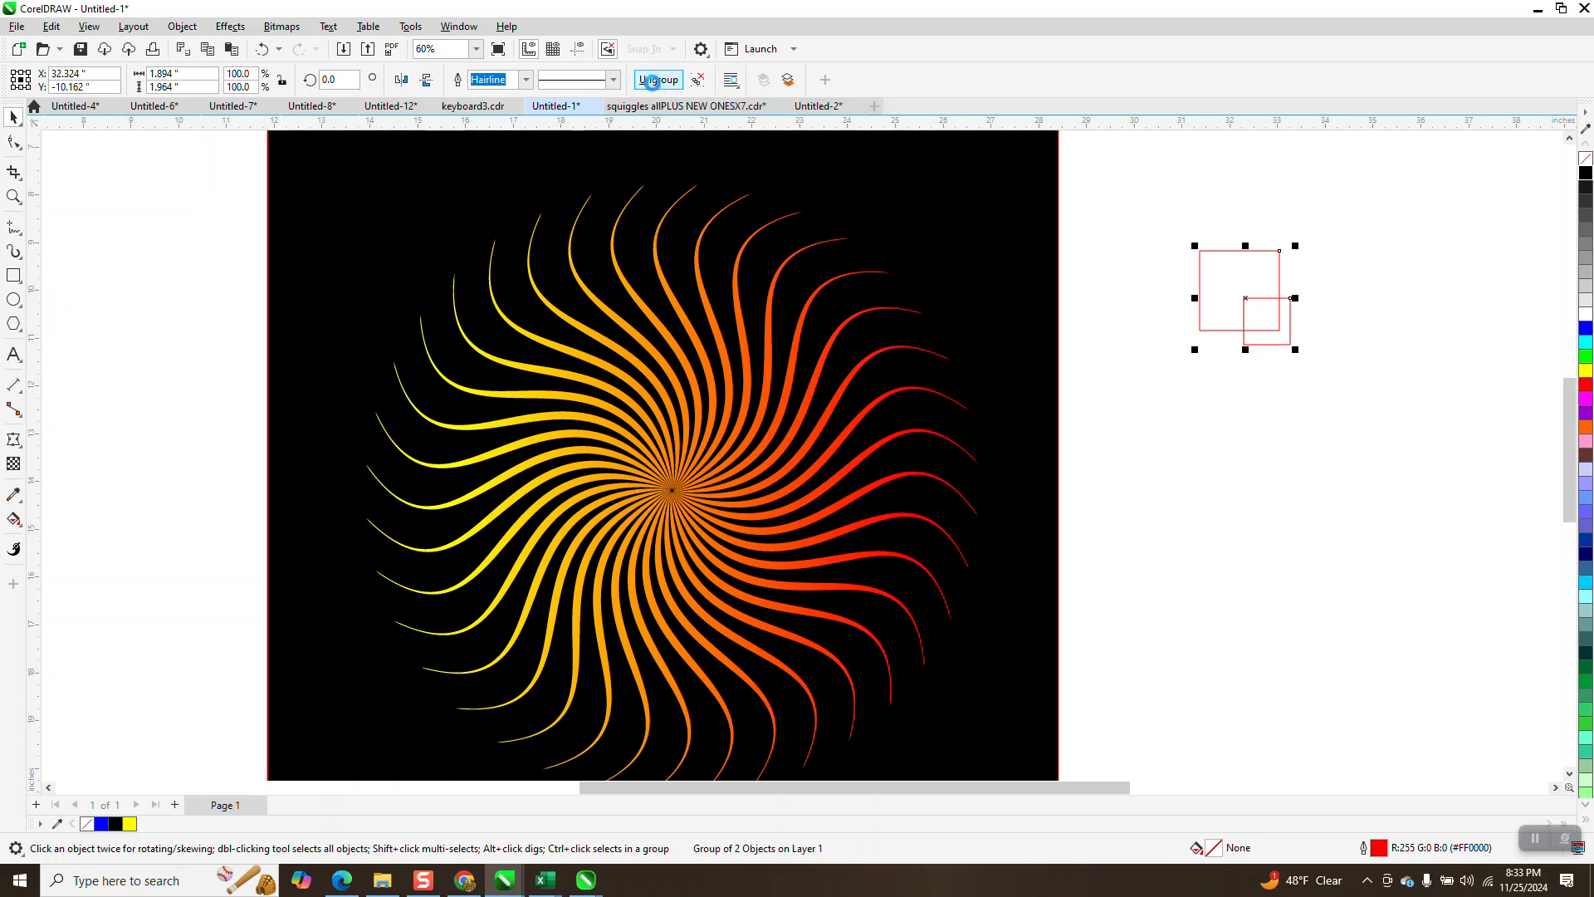
click(701, 85)
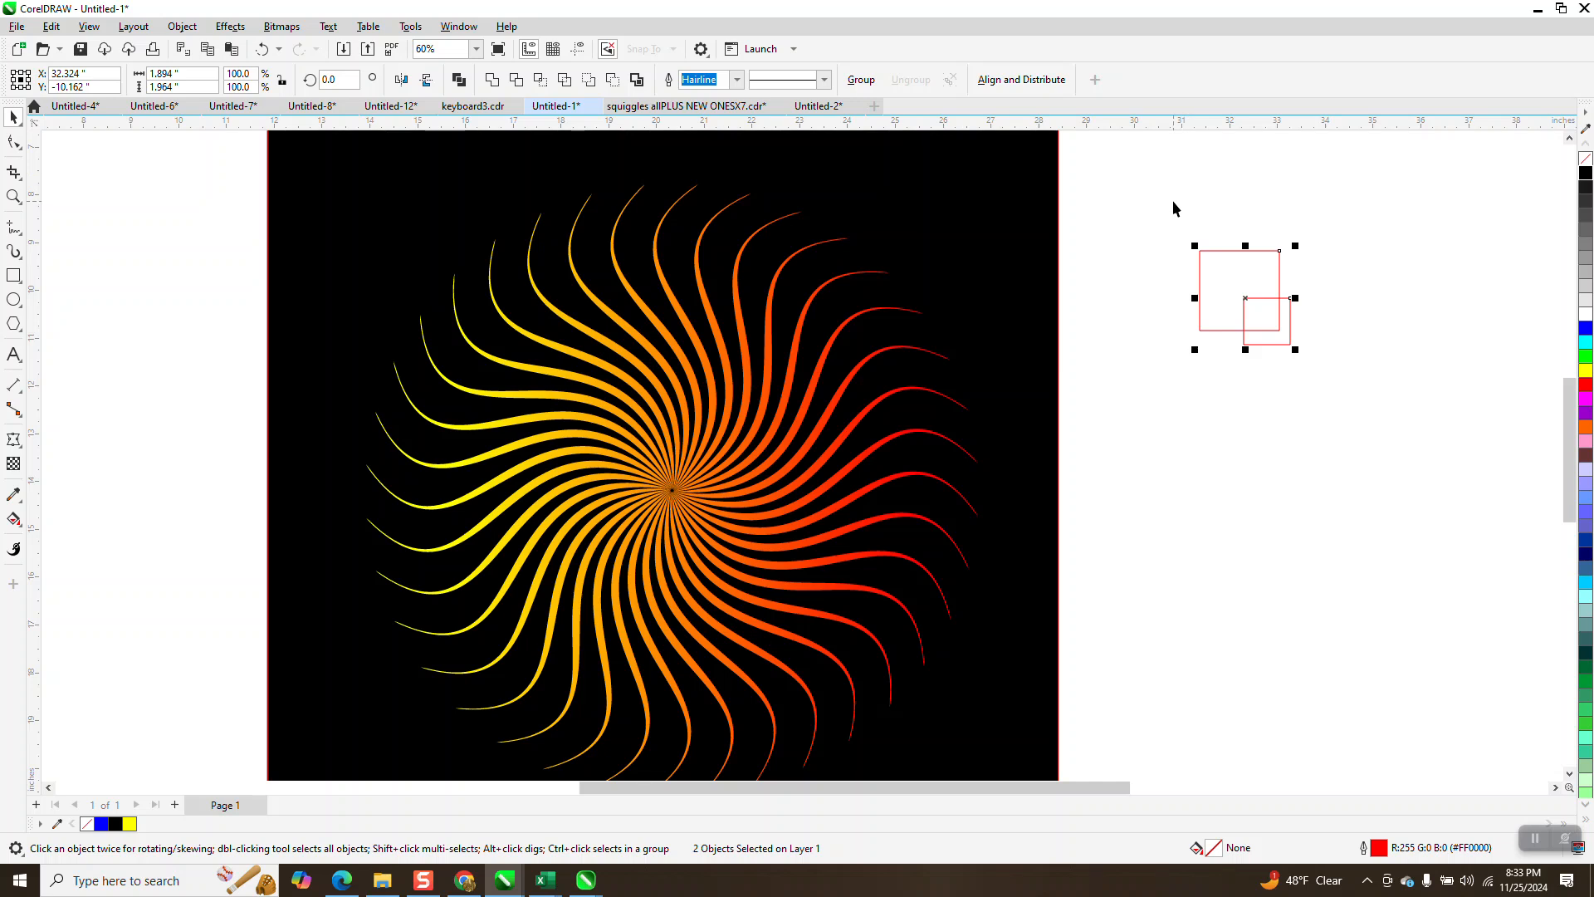
scroll(1084, 204, down, 1)
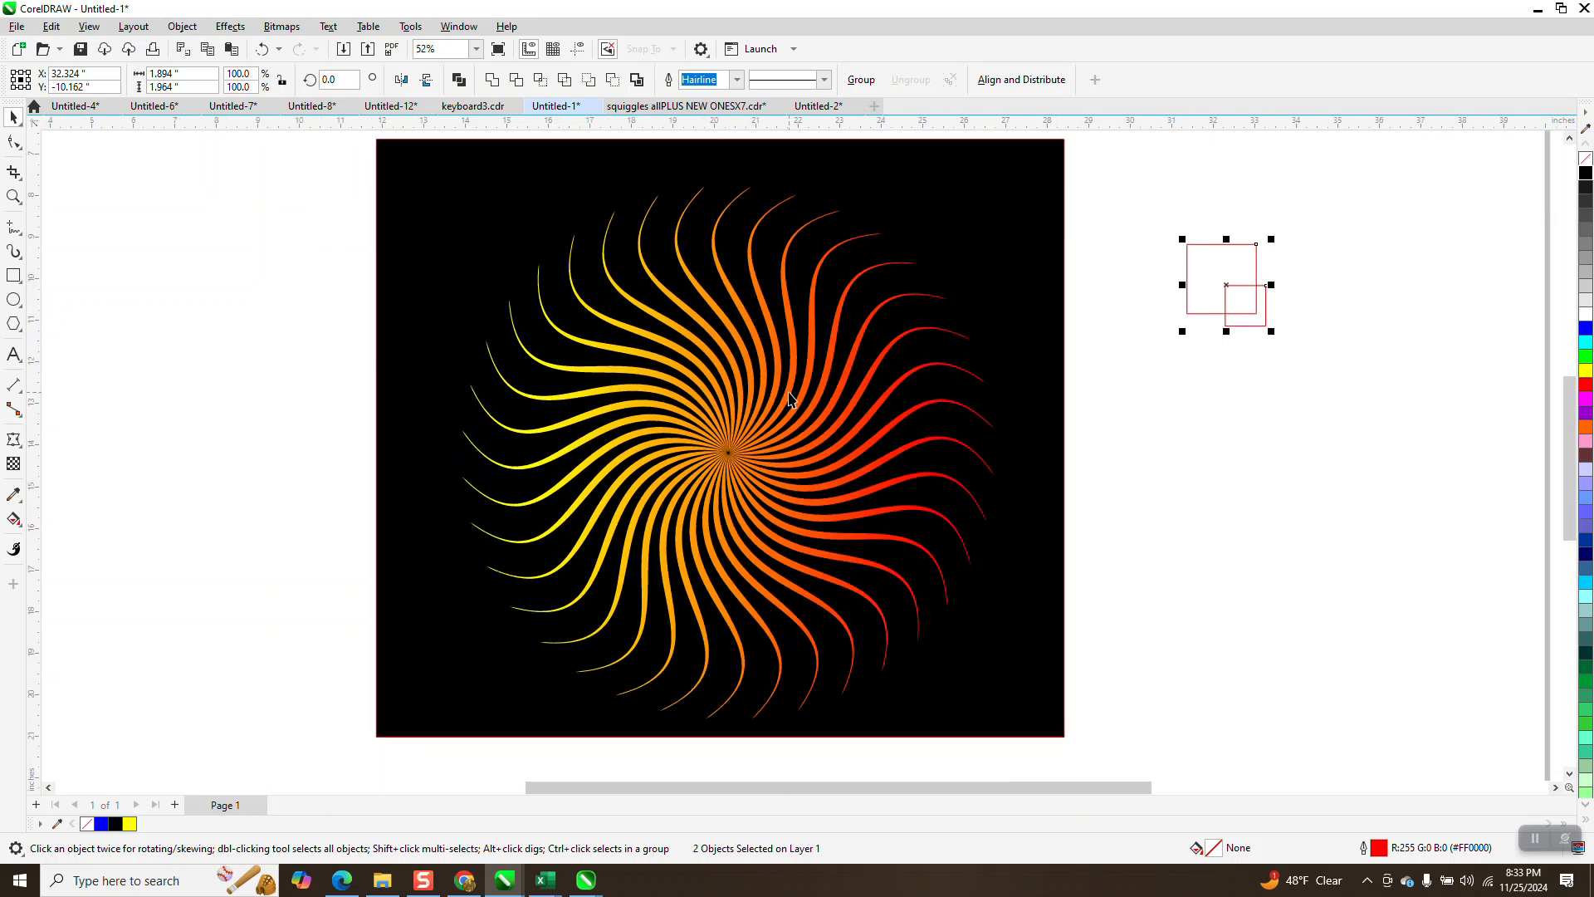